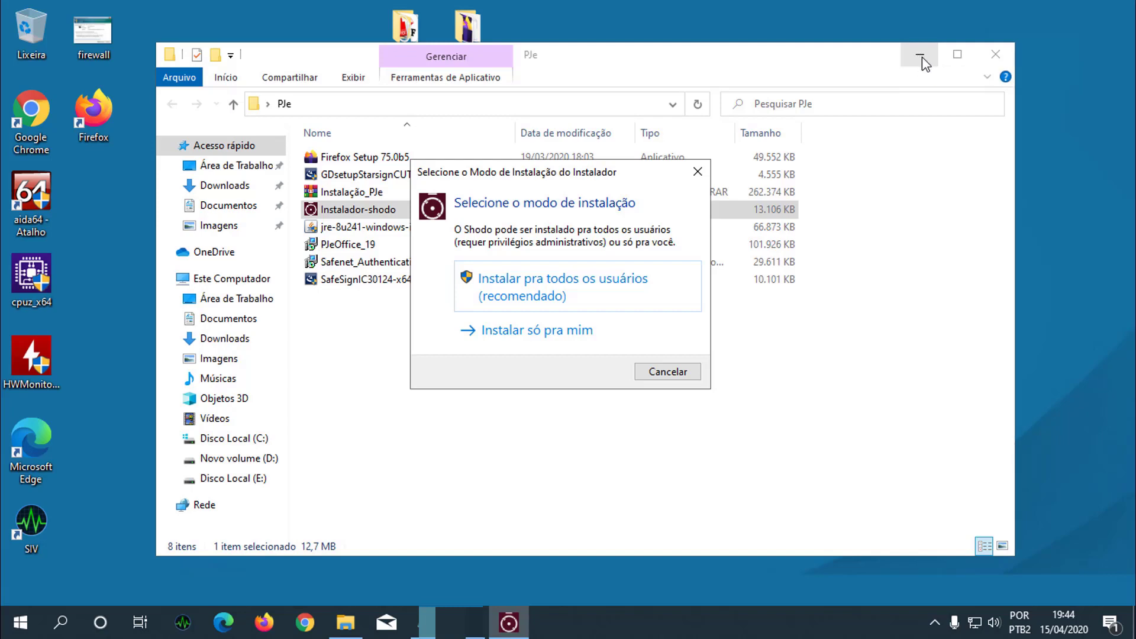
- Start the Shodo installer for all users, keep Português Brasileiro and the default C:\Program Files (x86)\Shodo destination
left_click(924, 59)
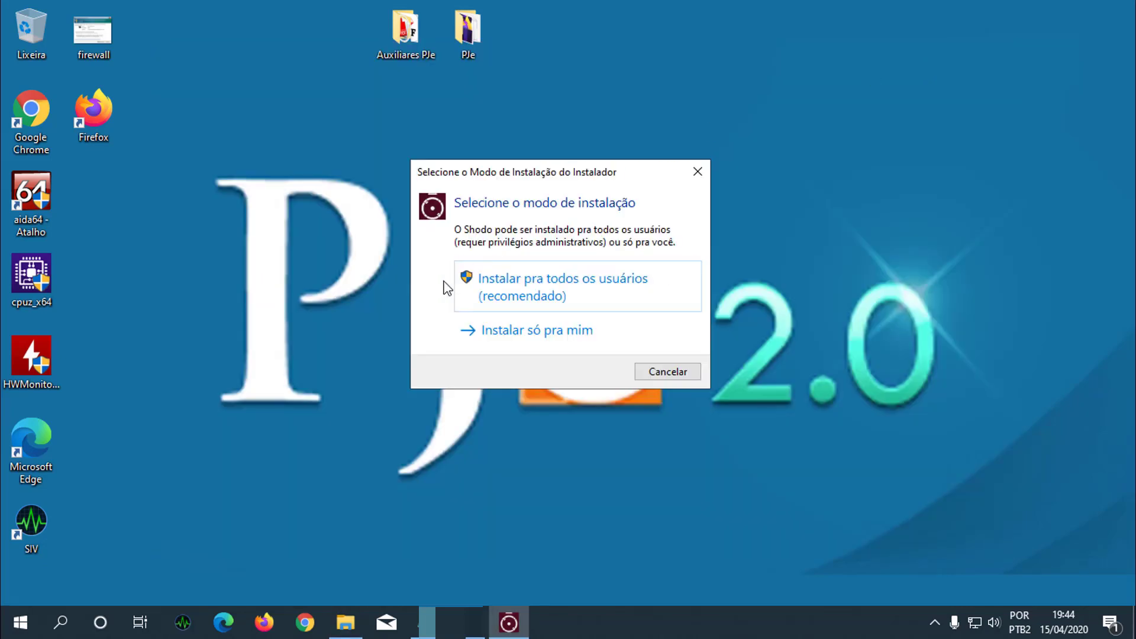
left_click(555, 284)
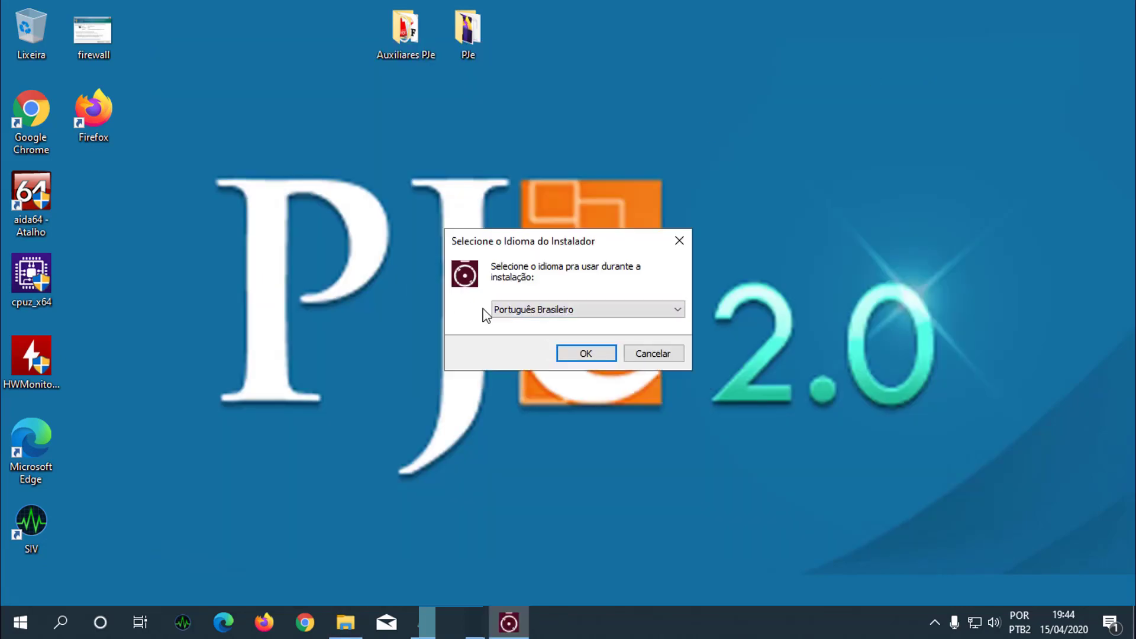
left_click(583, 354)
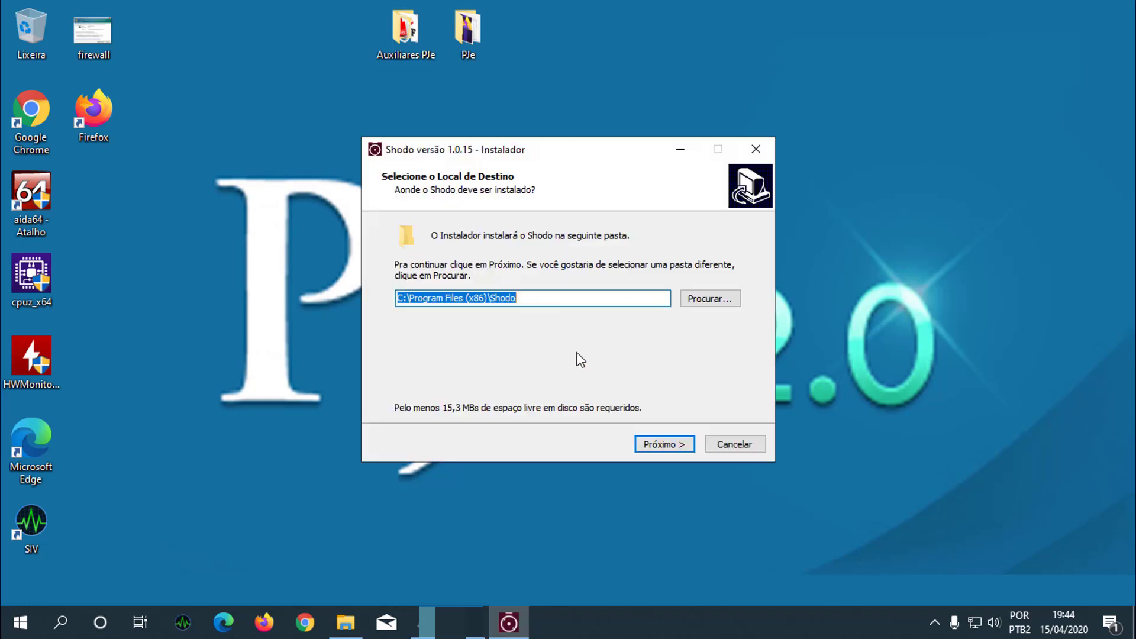
left_click(661, 447)
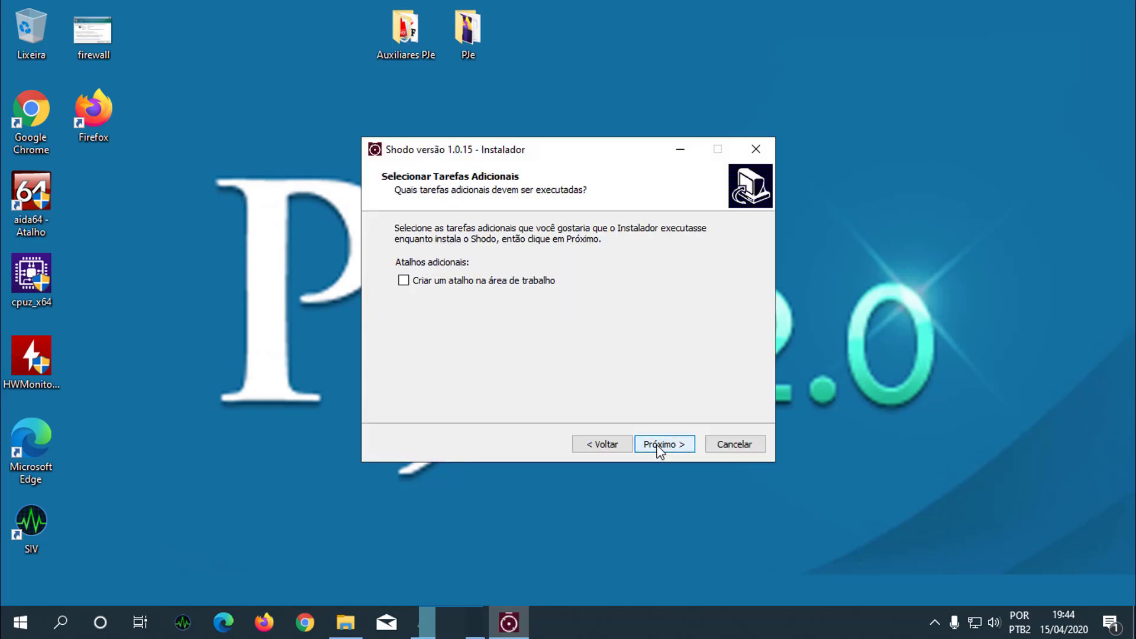
- Enable the desktop shortcut option, install Shodo, finish the wizard with Shodo starting, and dismiss the Java requirement message
left_click(404, 280)
left_click(663, 450)
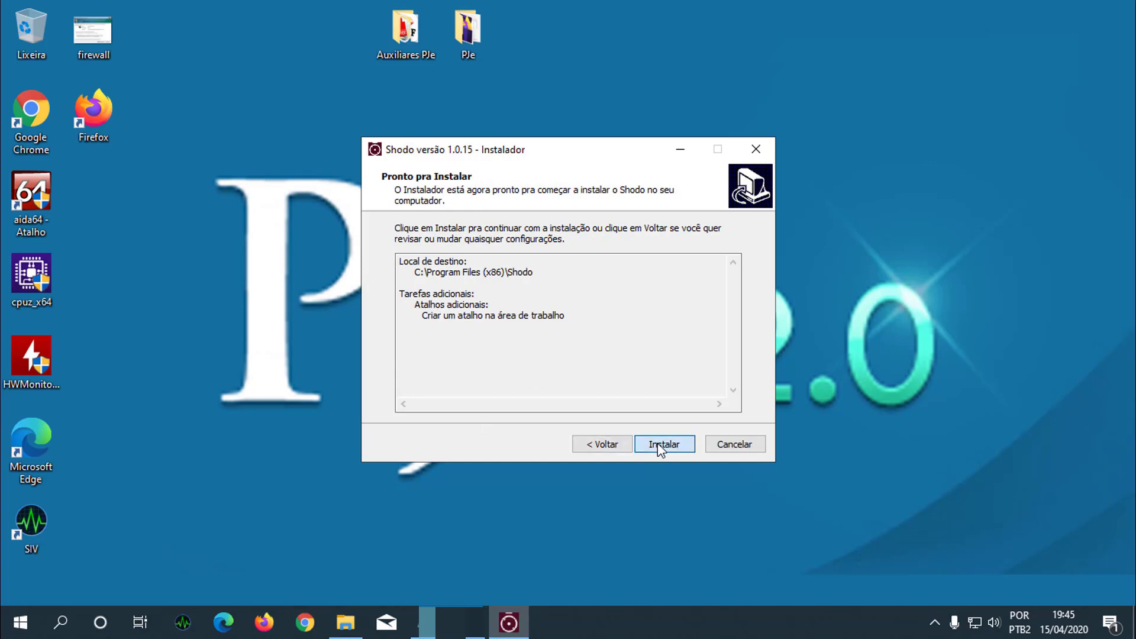
left_click(659, 445)
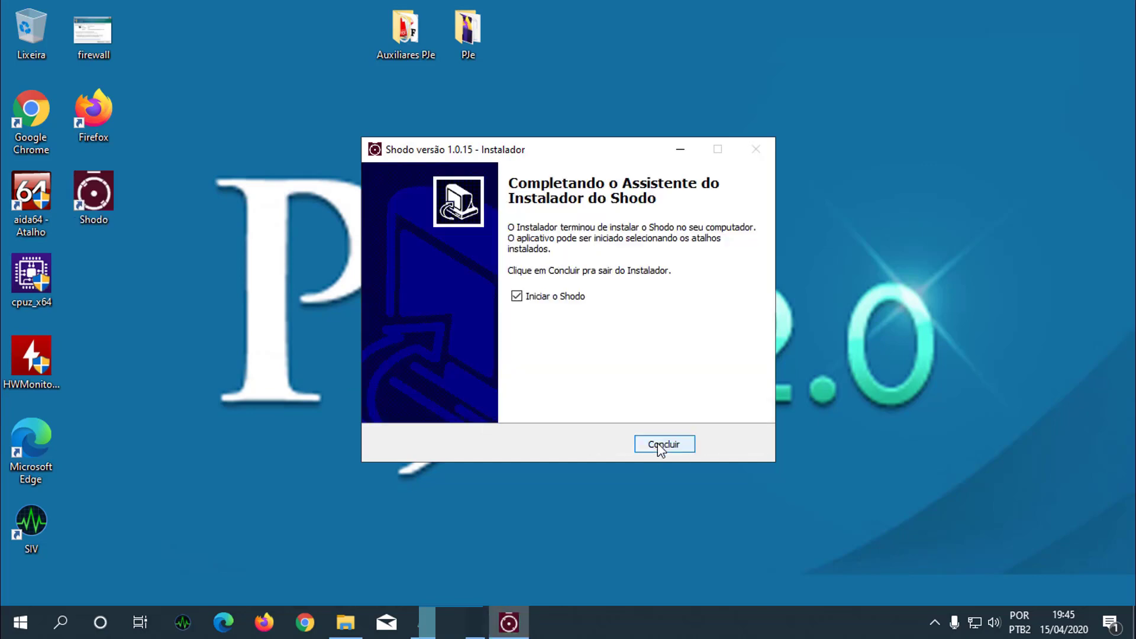
left_click(663, 449)
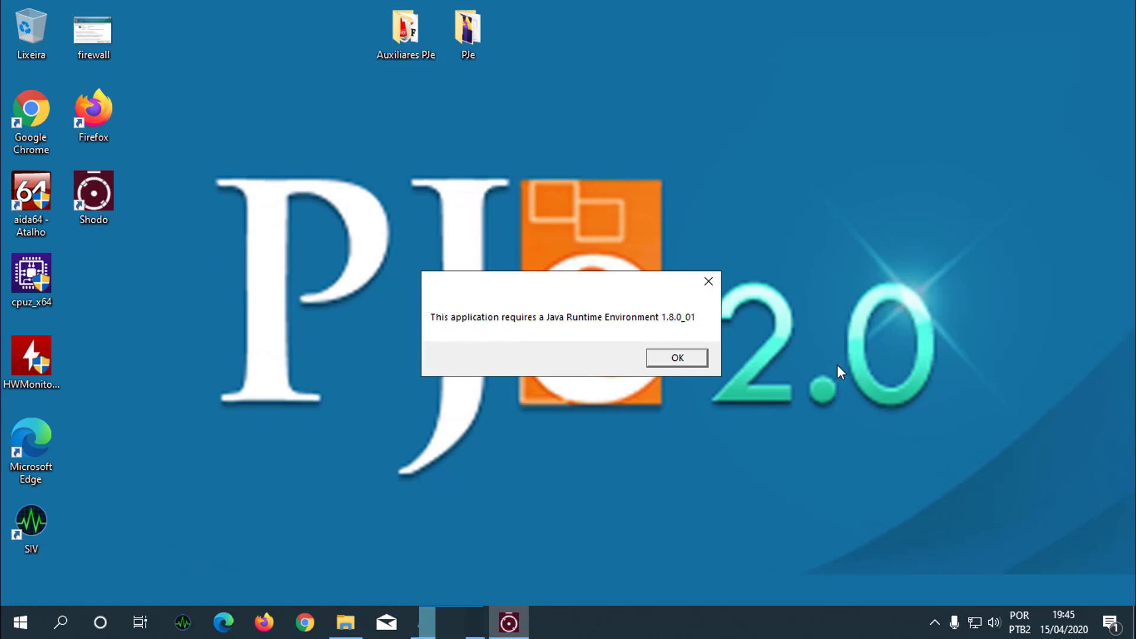
left_click(670, 358)
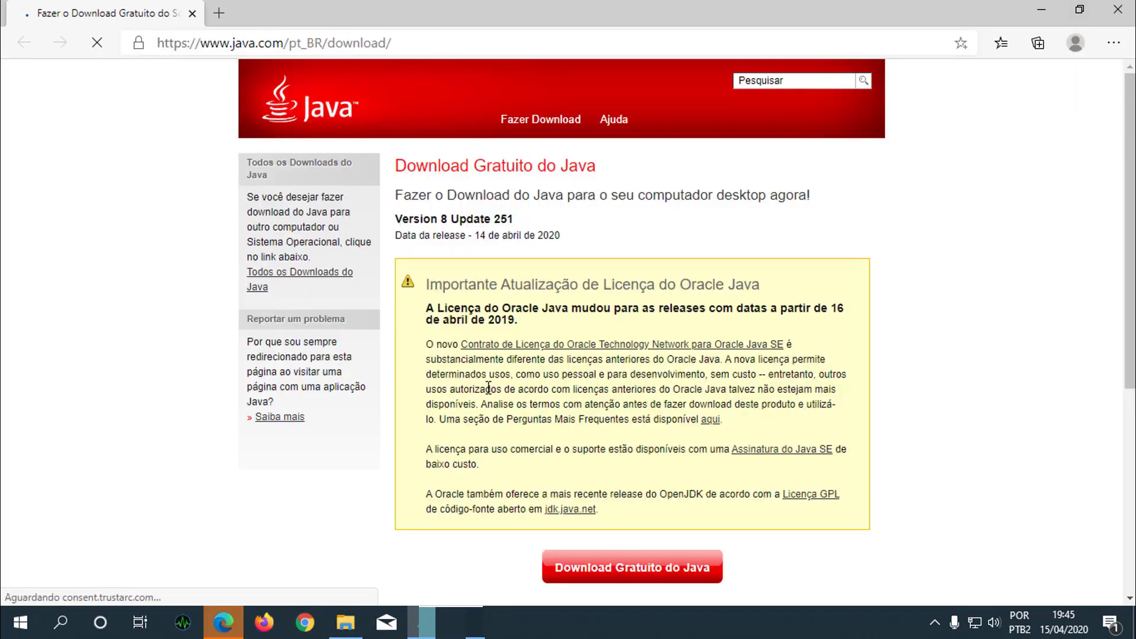
- Close the Java download page and install Java from jre-8u241-windows-i586 in the PJe folder
left_click(1118, 9)
double_click(468, 45)
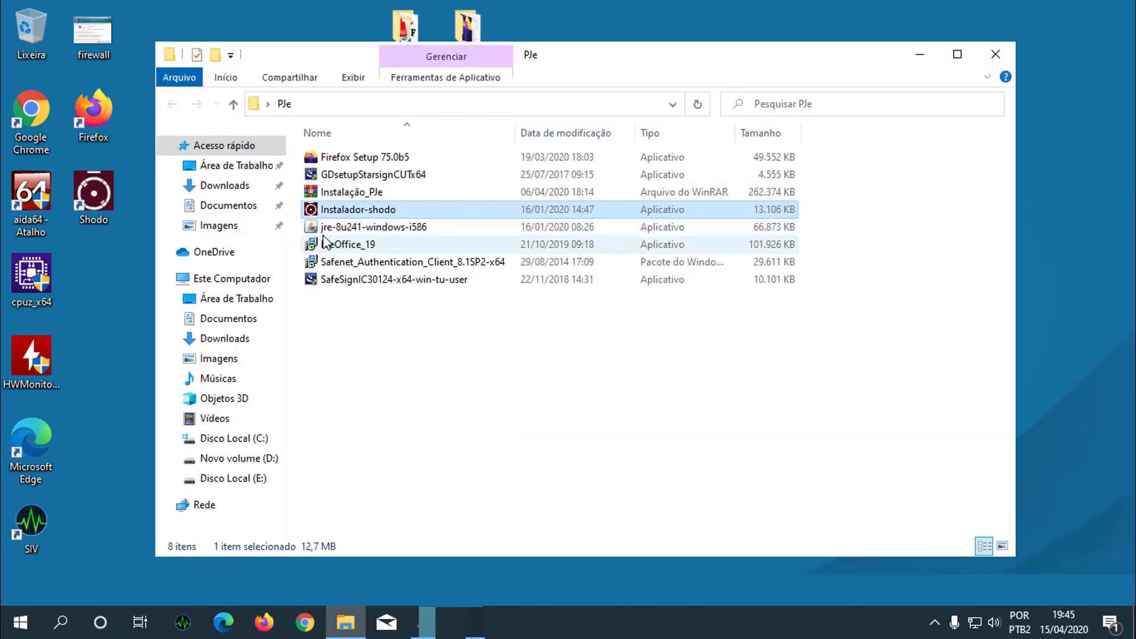
double_click(315, 233)
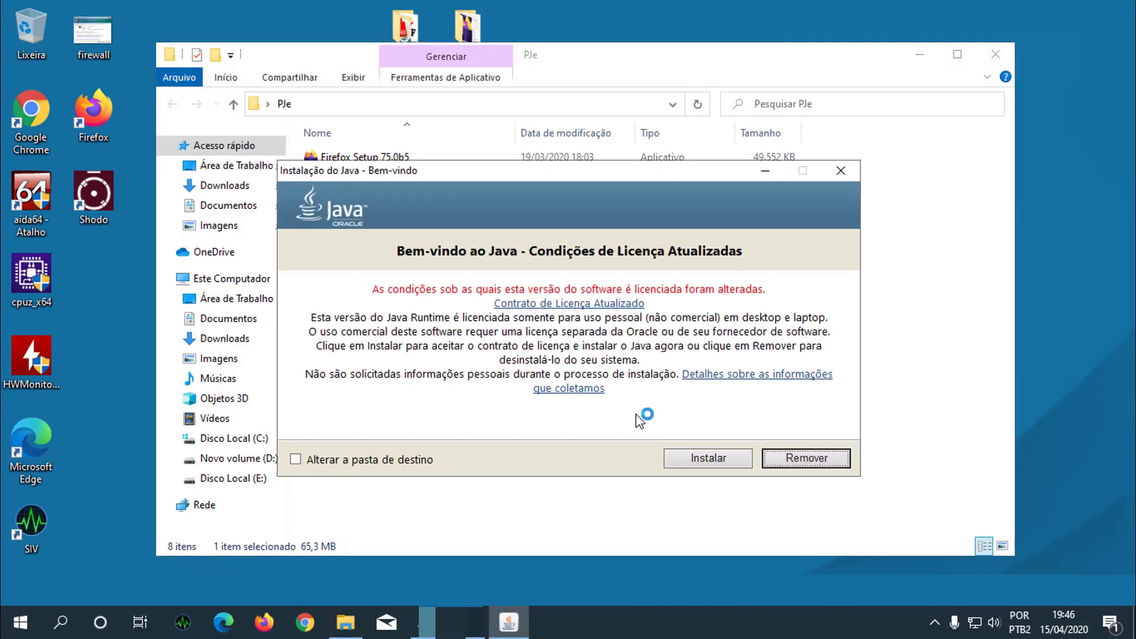
left_click(716, 462)
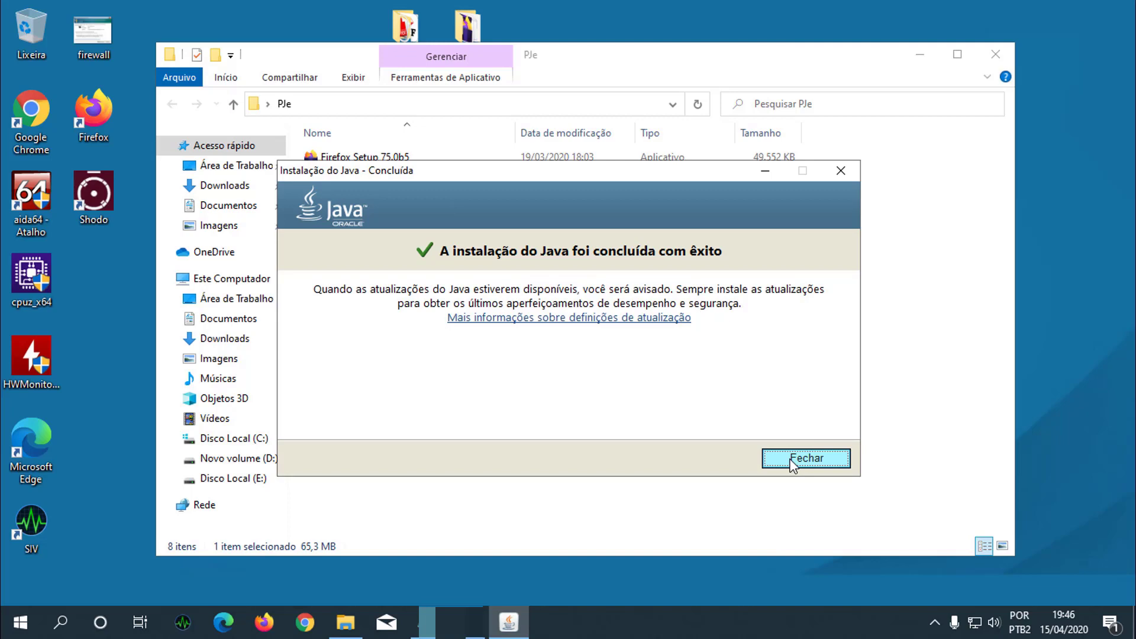
left_click(792, 462)
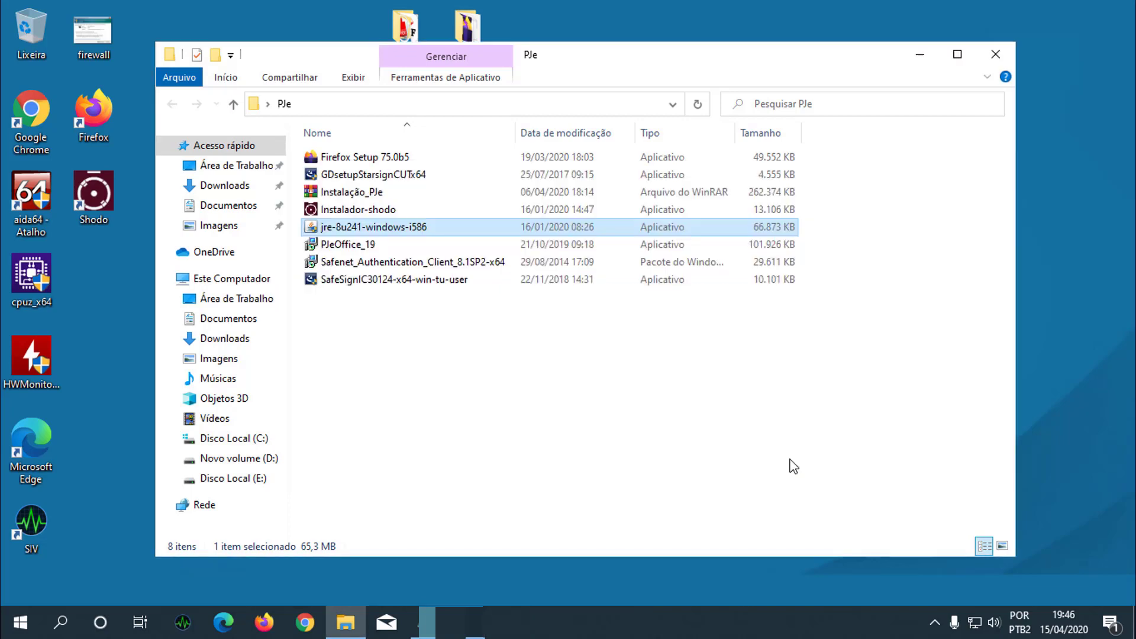
- Close the folder and launch Shodo from its desktop shortcut, dismissing its notification
left_click(996, 55)
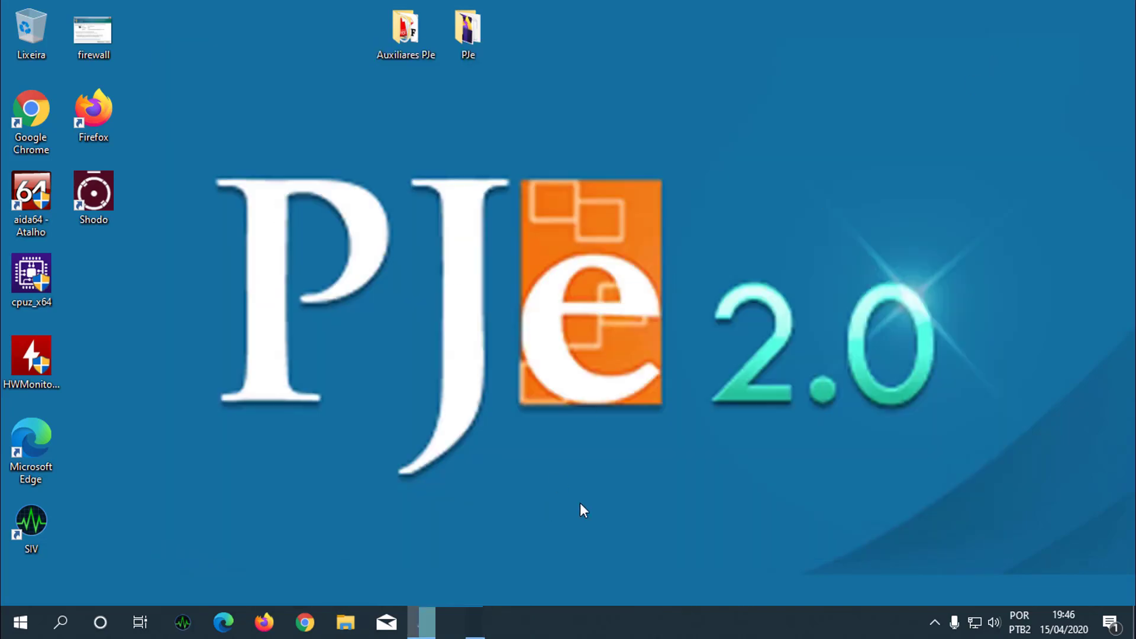
left_click(935, 622)
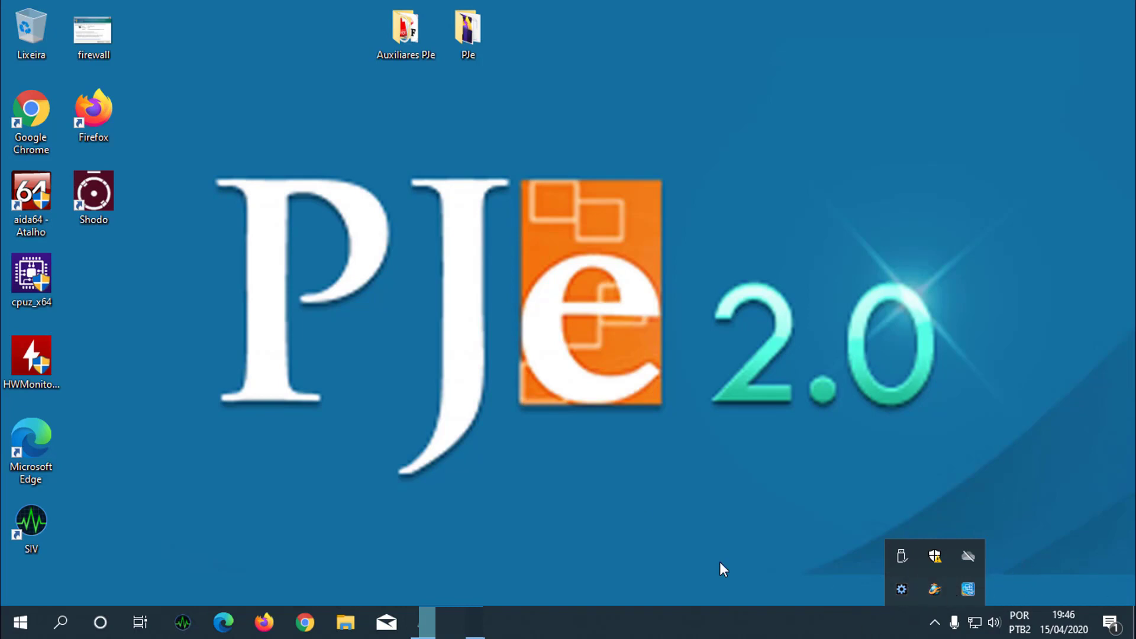
left_click(472, 407)
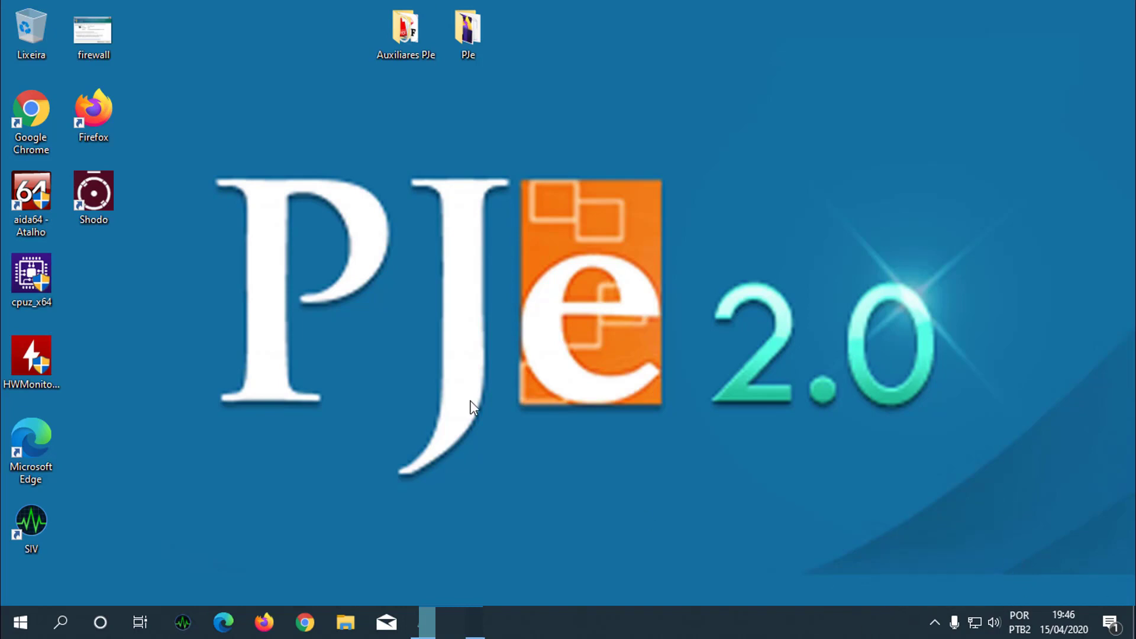
double_click(97, 200)
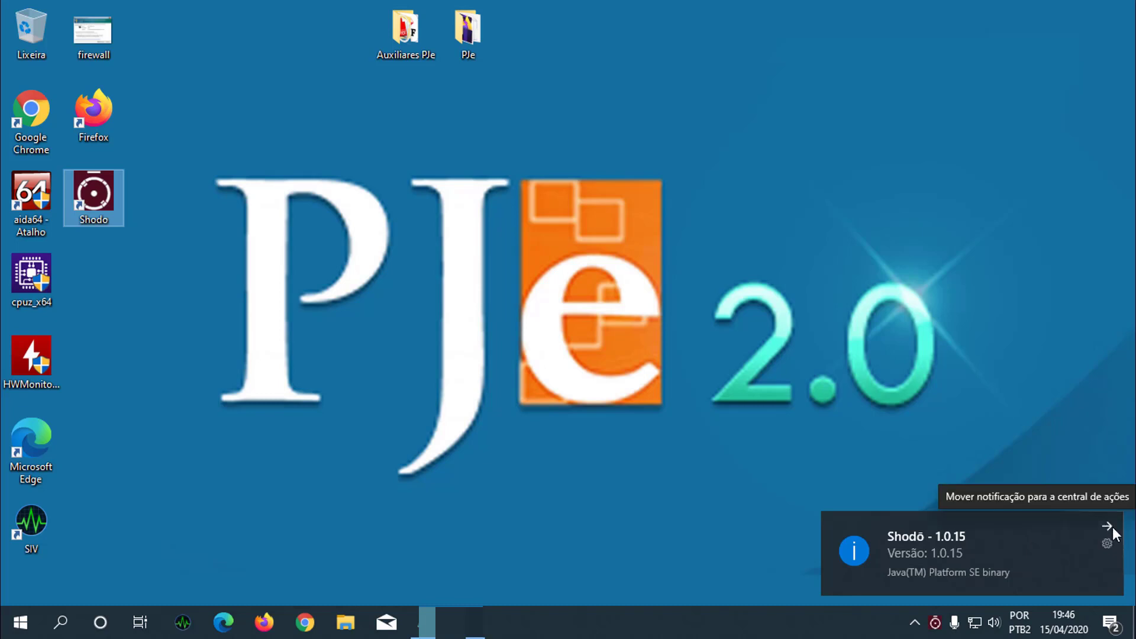
left_click(1110, 528)
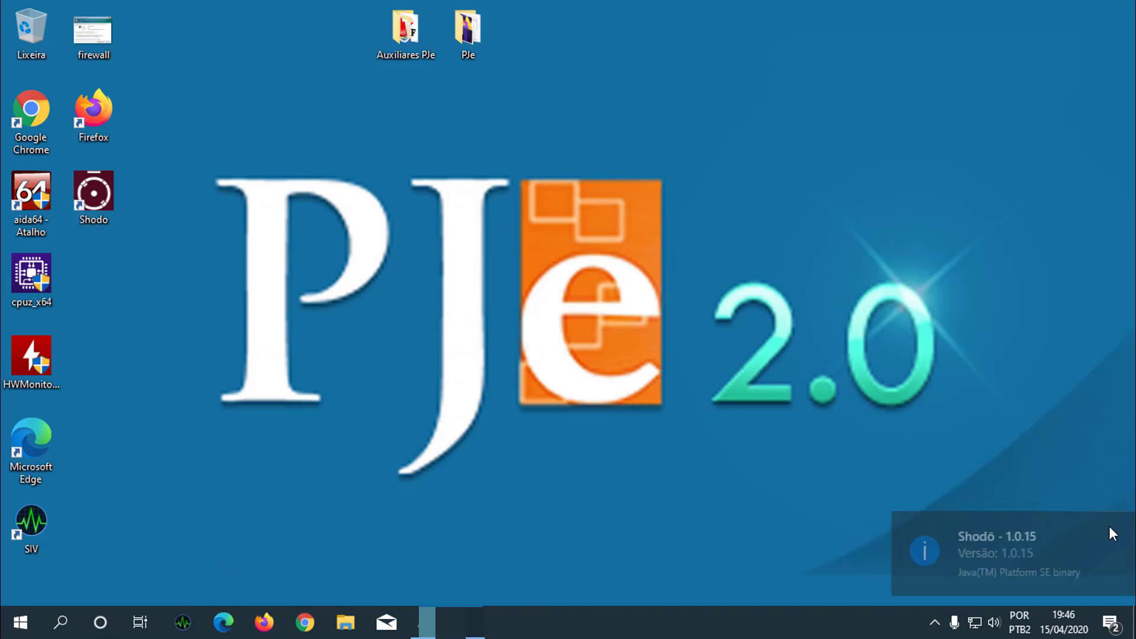
- Check the running Shodo icon and its menu in the notification area
left_click(935, 623)
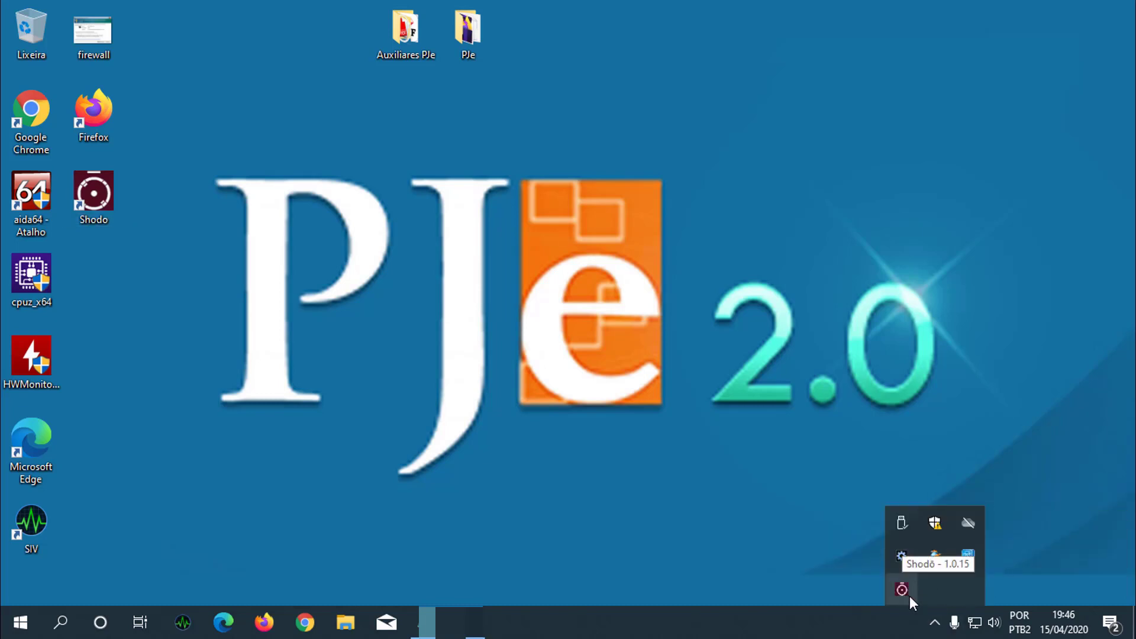
right_click(900, 590)
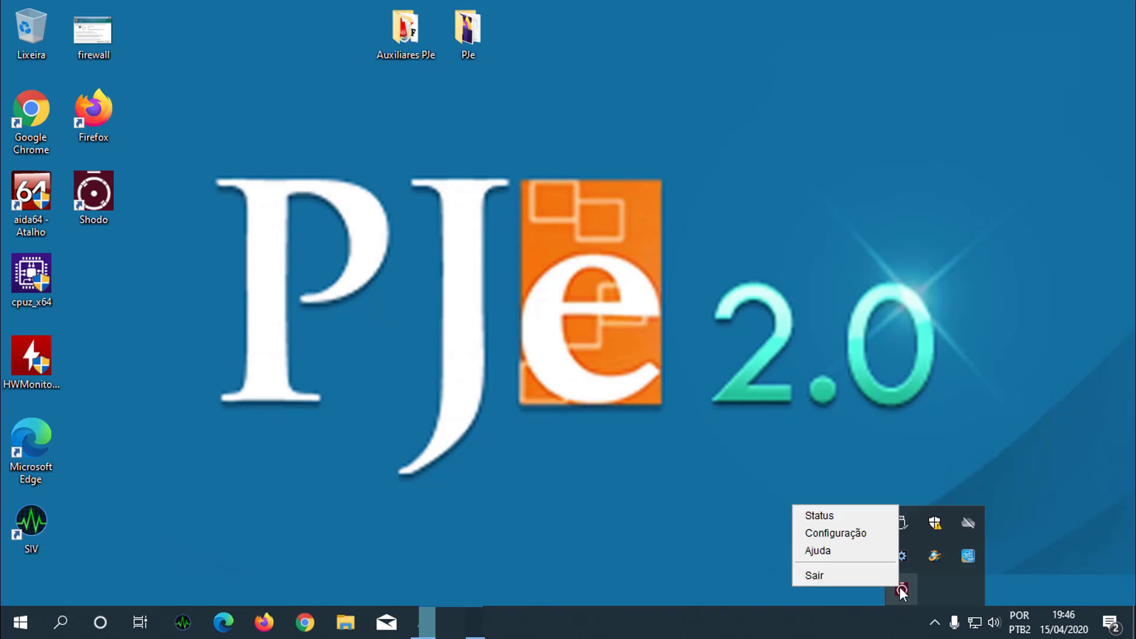
left_click(520, 591)
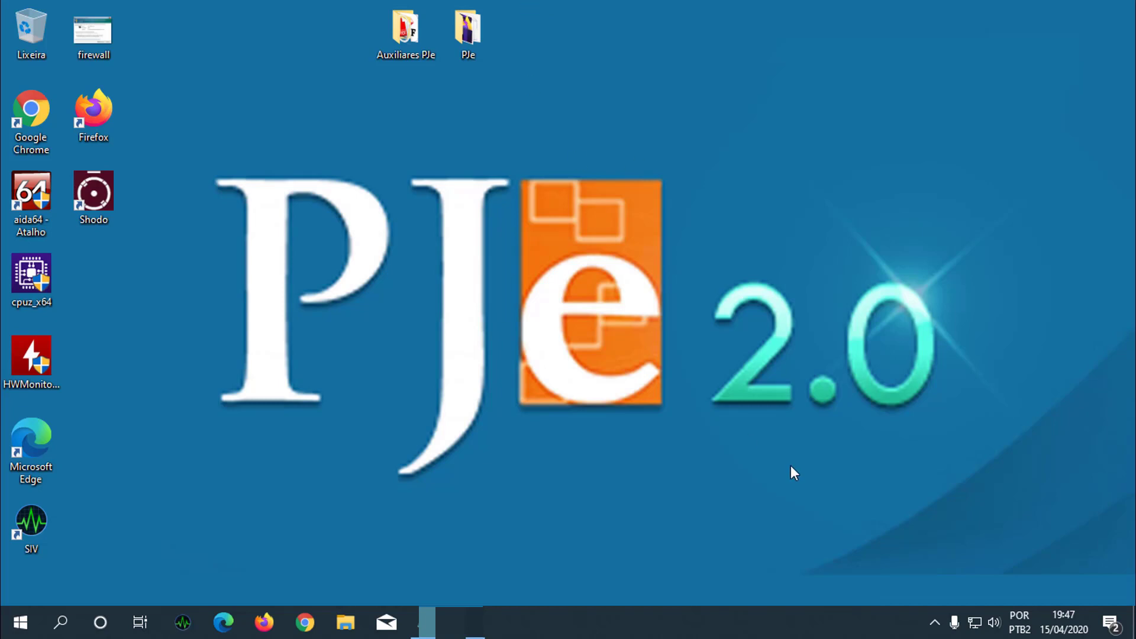
left_click(935, 624)
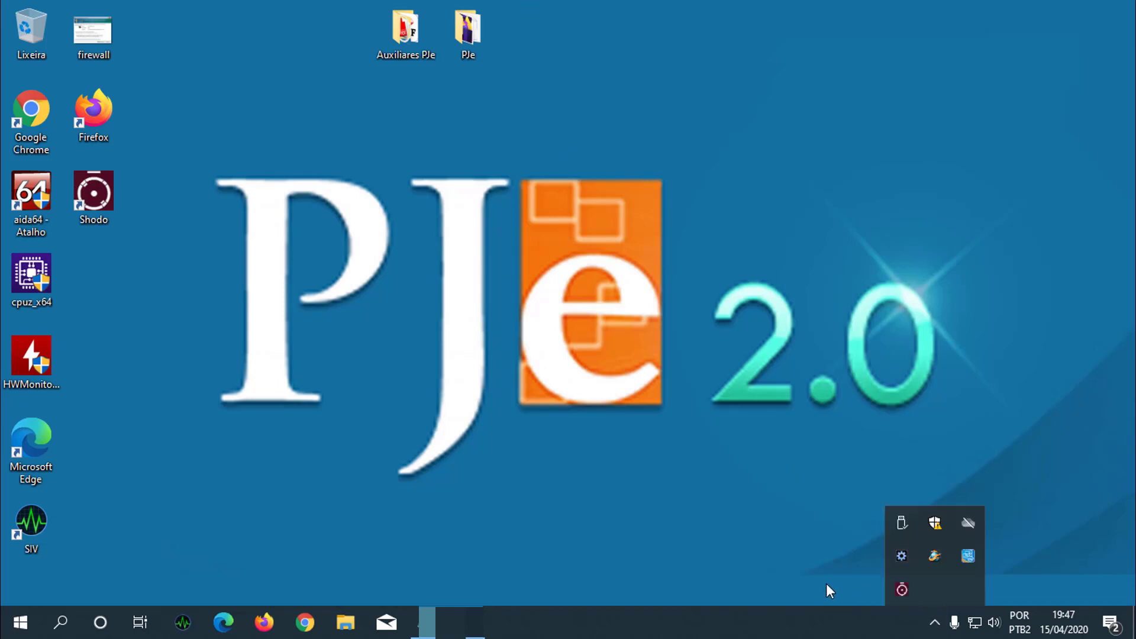
left_click(903, 591)
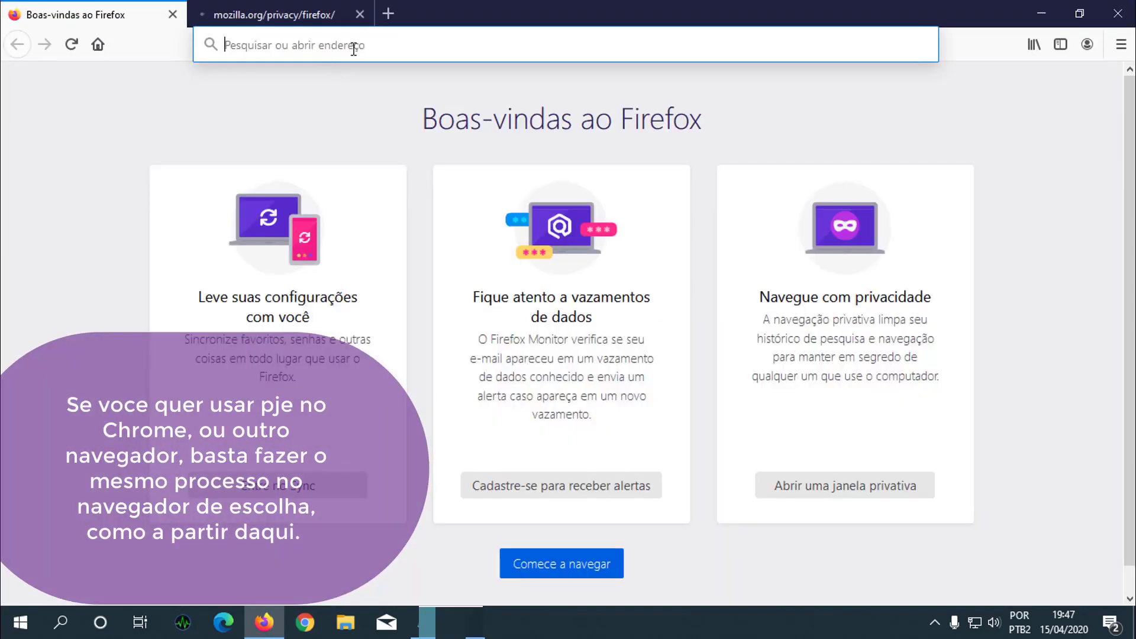
left_click(355, 46)
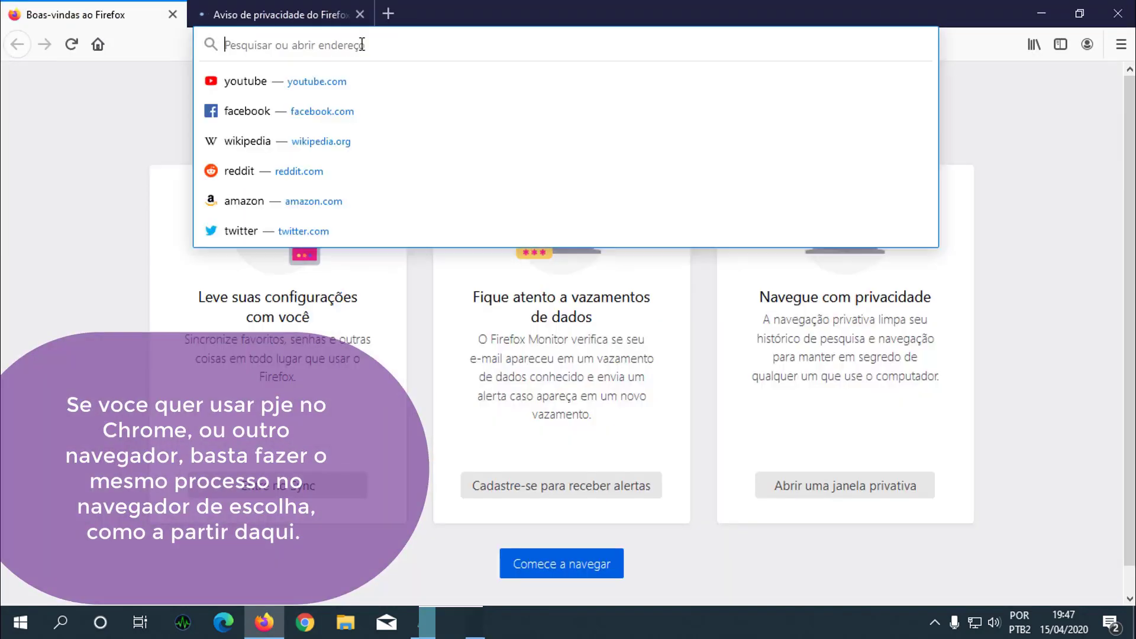
left_click(359, 15)
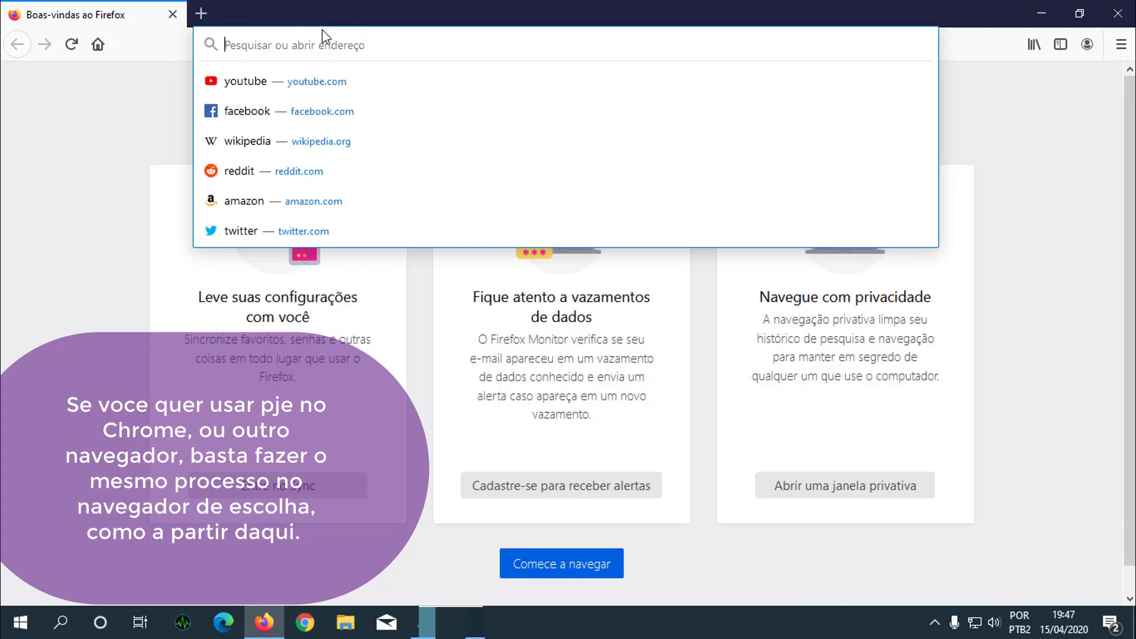
type("www")
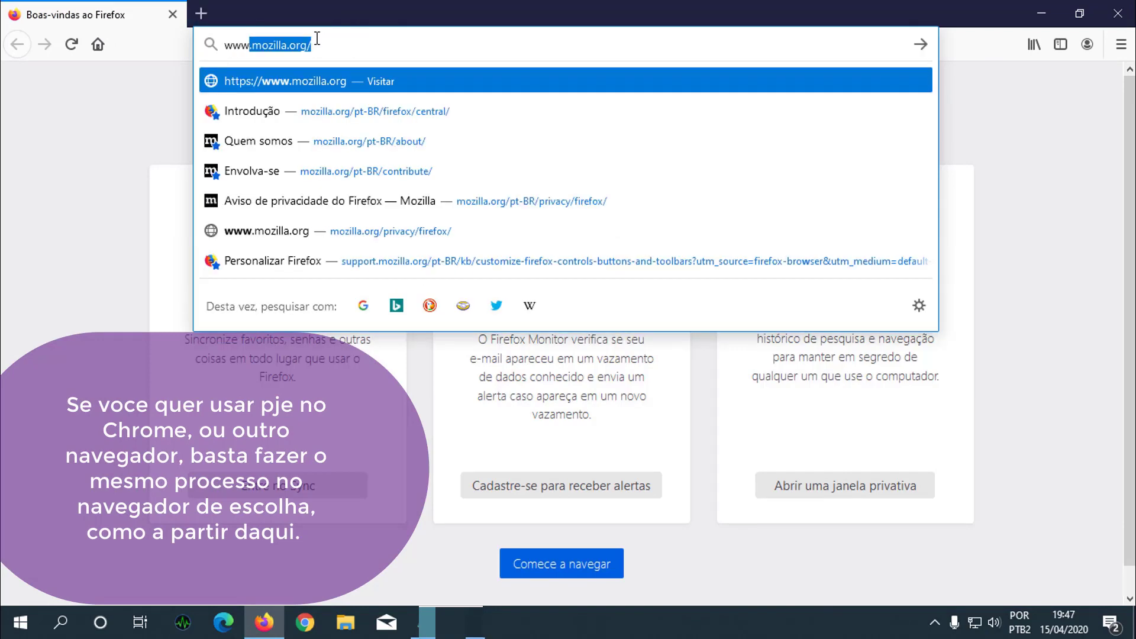
type(".pje.")
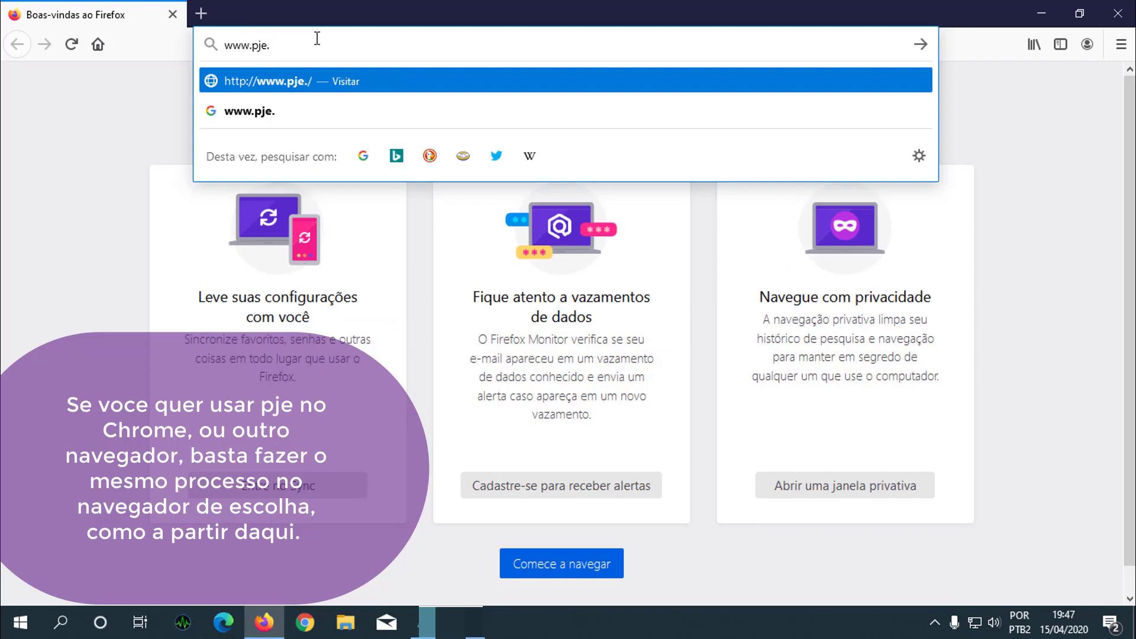
type("jus.br")
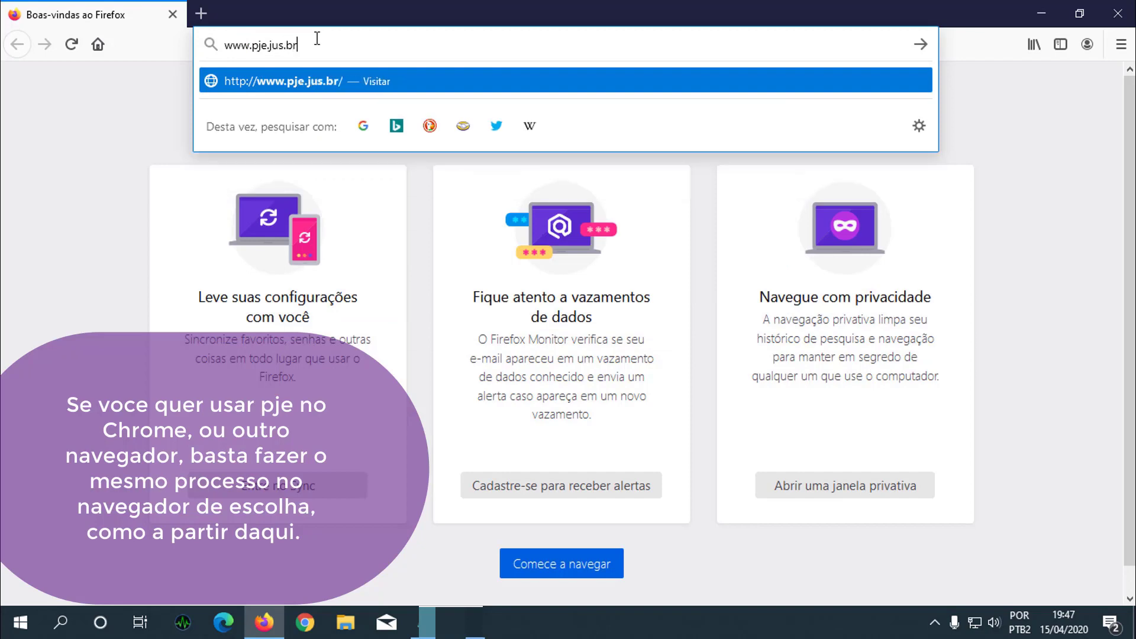
key("Return")
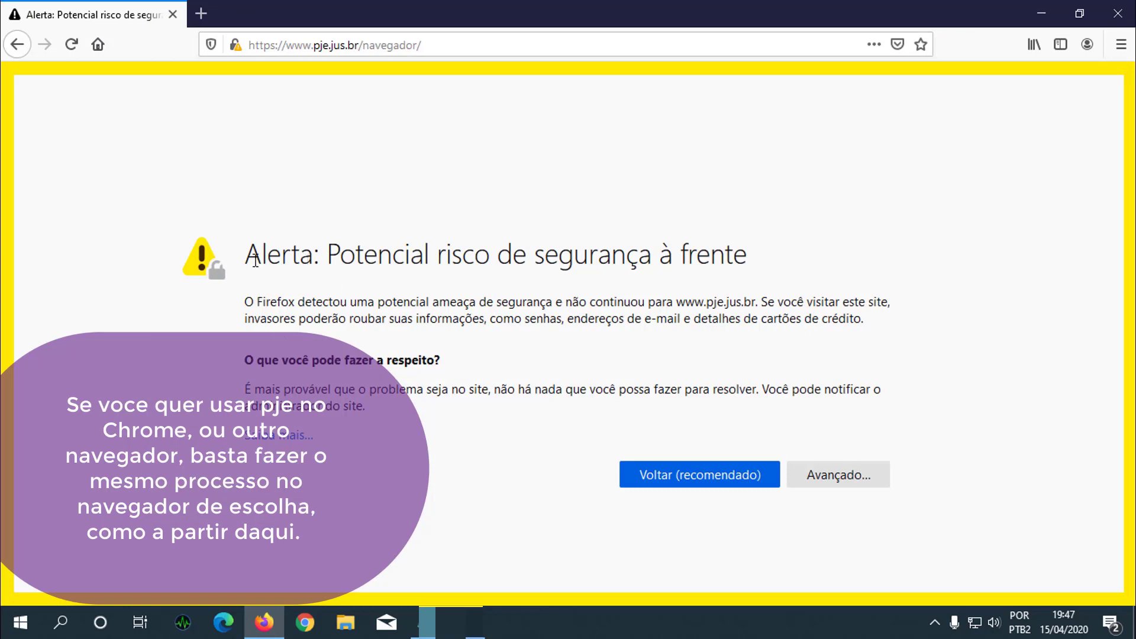
- Accept the security certificate risk and continue to the PJe site
left_click_drag(283, 45, 354, 45)
left_click(439, 295)
left_click_drag(676, 302, 776, 302)
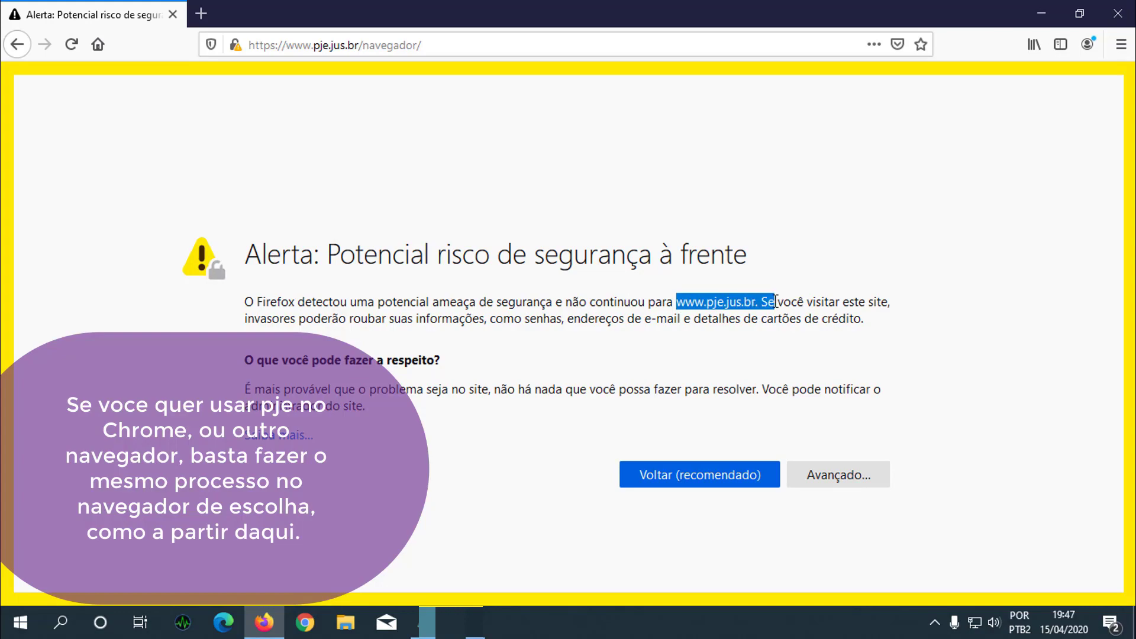
left_click(826, 475)
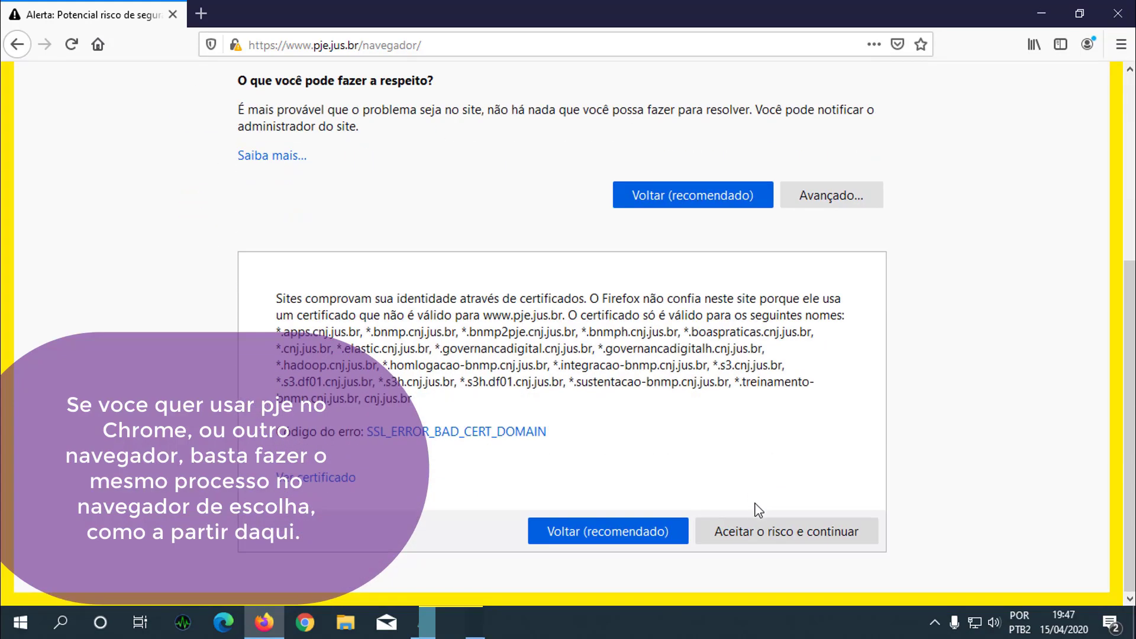
left_click(751, 528)
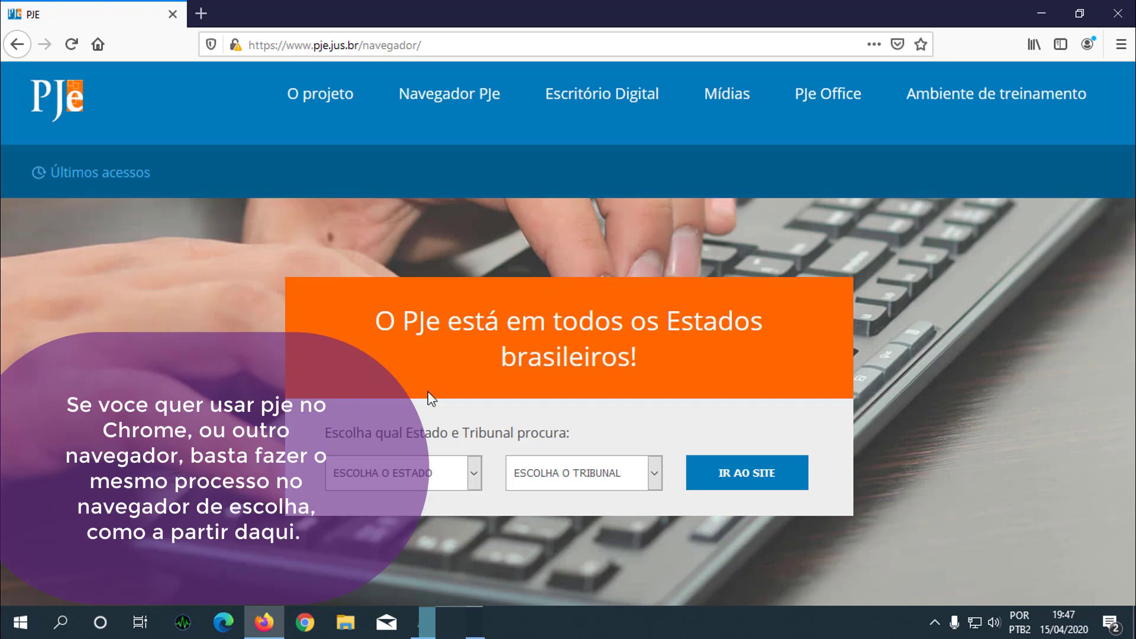
- Choose Paraíba and its regional labour tribunal, go to its PJe site, and try logging in with a digital certificate
left_click(465, 483)
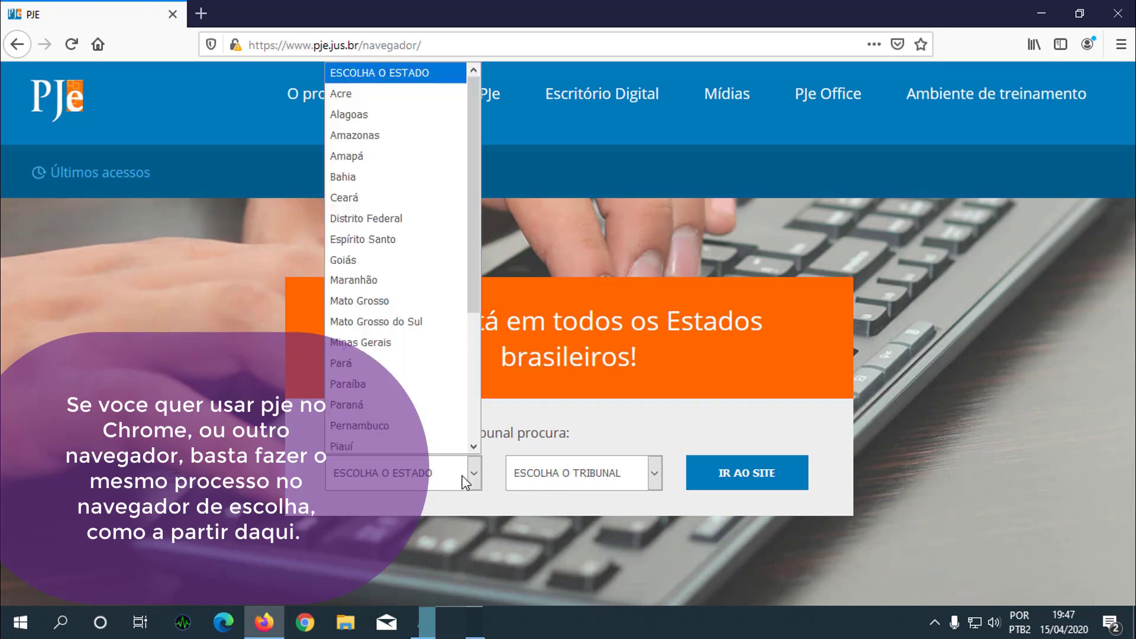
left_click(379, 385)
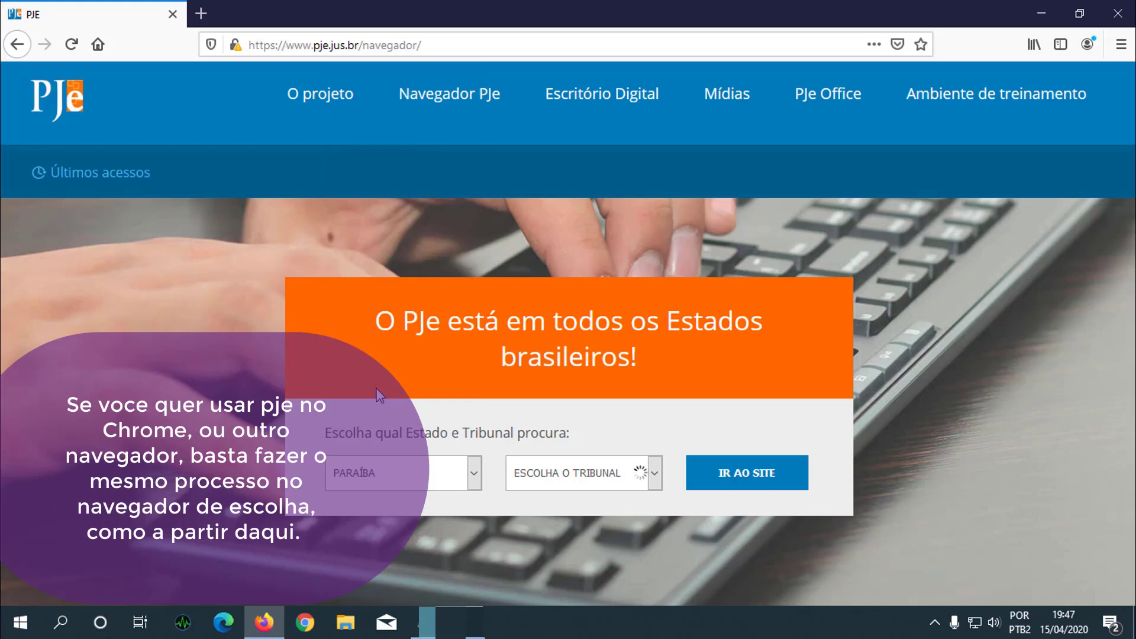
left_click(583, 479)
left_click(583, 421)
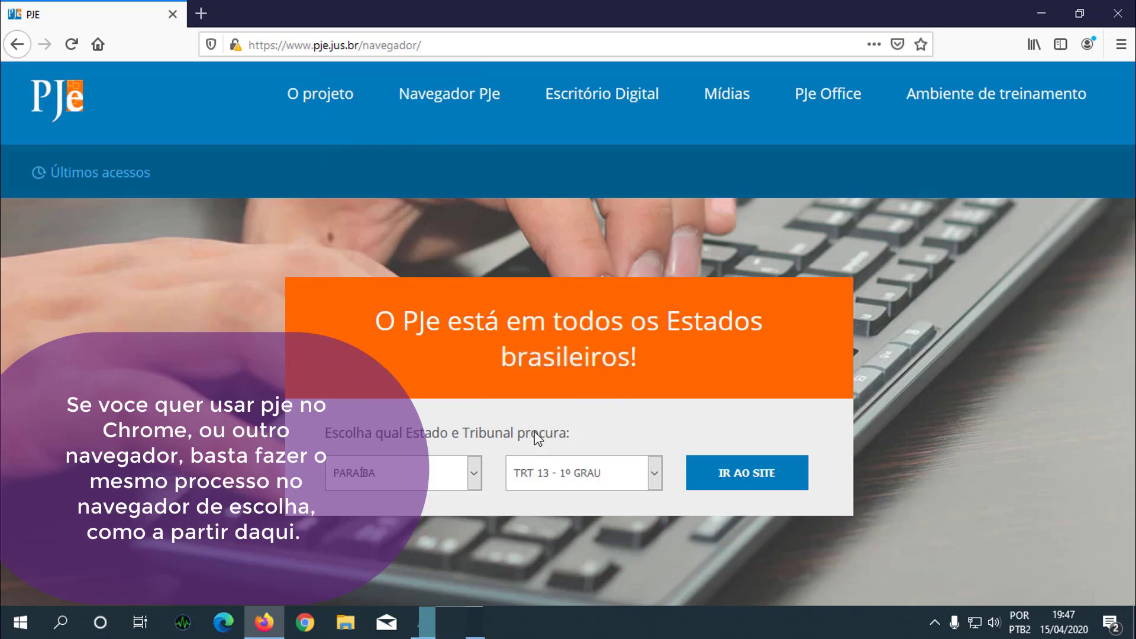
left_click(713, 484)
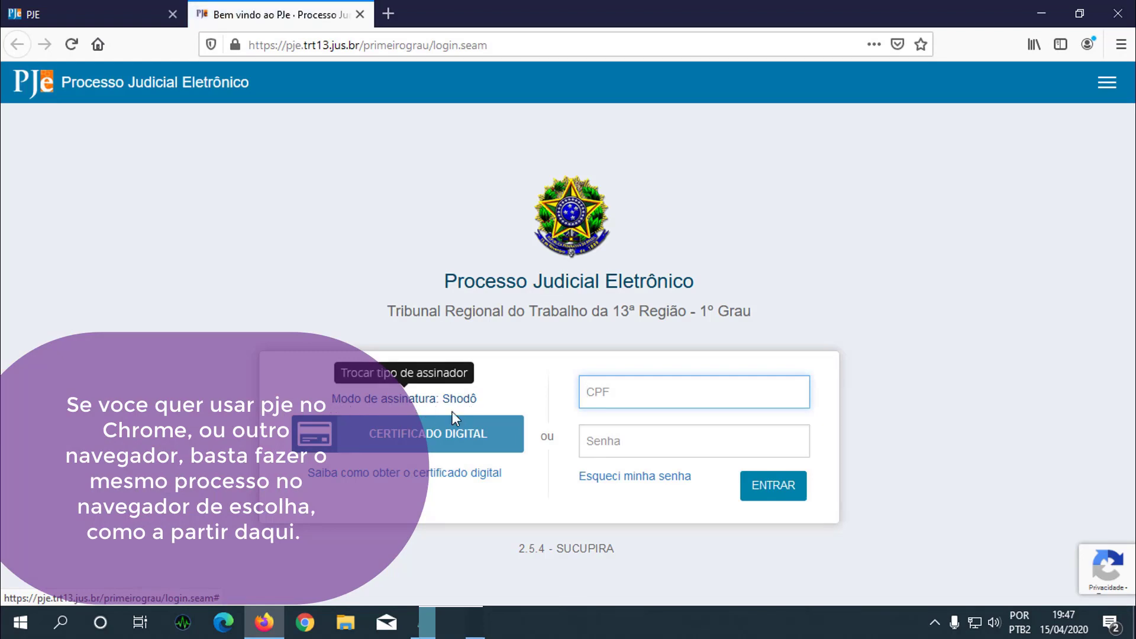
left_click(405, 438)
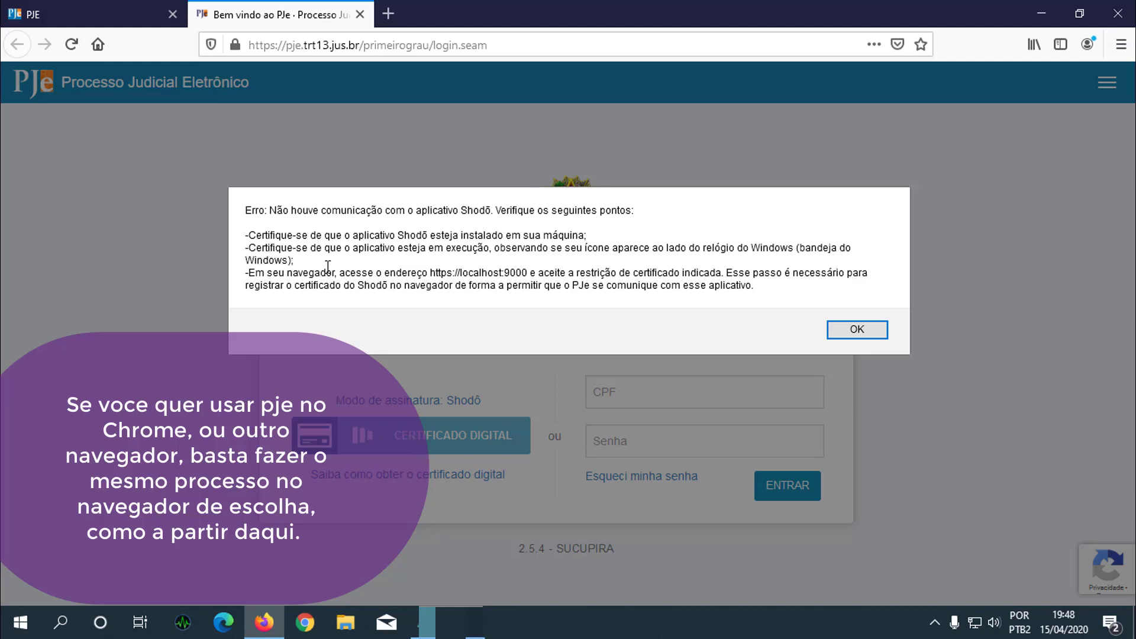
- Dismiss the Shodō communication error and close the tribunal's PJe login tab
left_click_drag(257, 234, 575, 227)
left_click(594, 234)
left_click(846, 332)
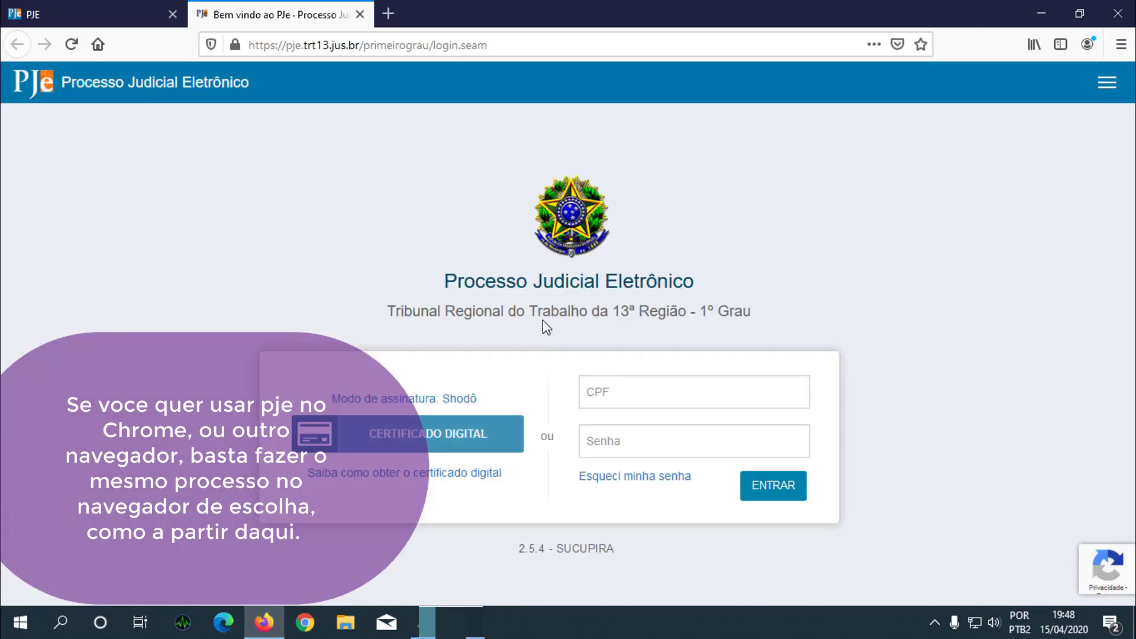
left_click(360, 14)
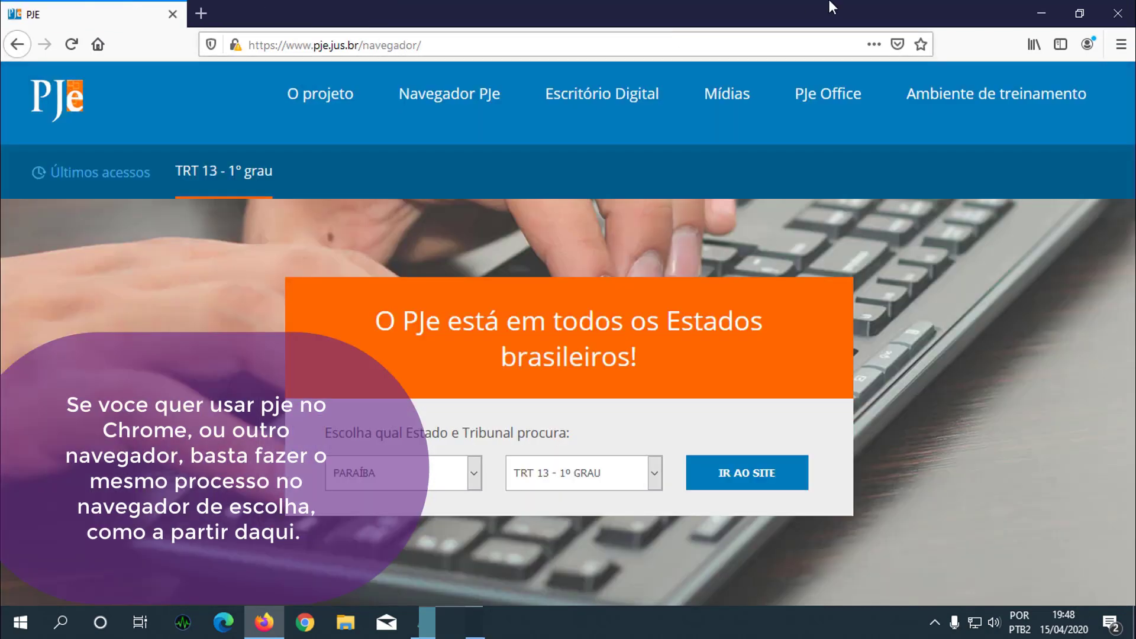
- Minimize Firefox and open Shodō's Status page from its notification-area icon menu
left_click(1040, 14)
left_click(936, 623)
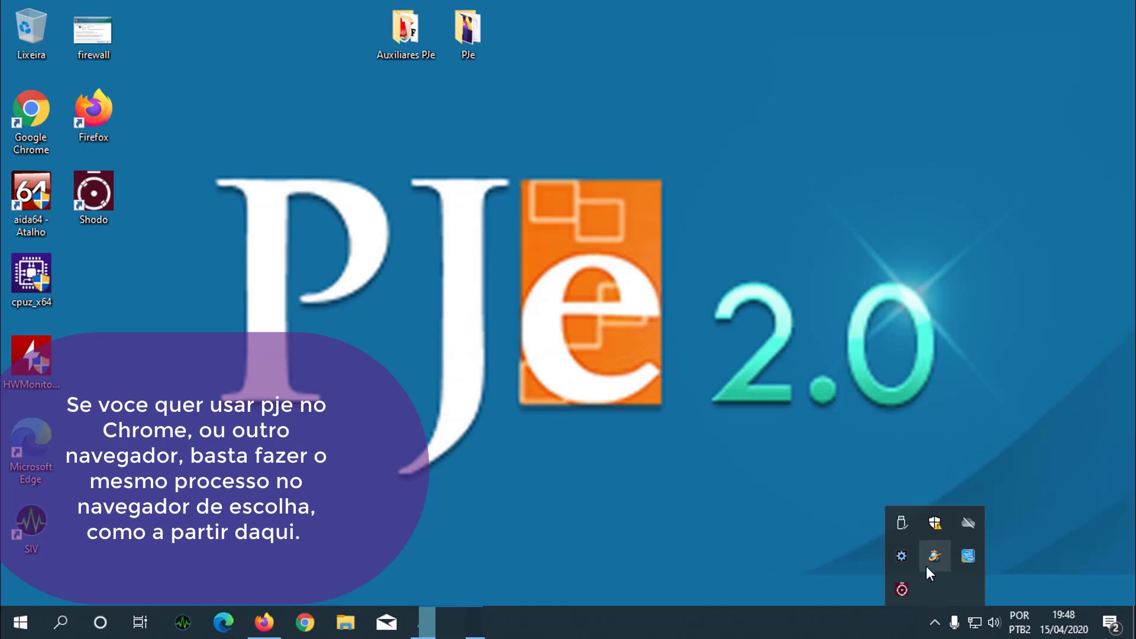
left_click(934, 624)
left_click(934, 623)
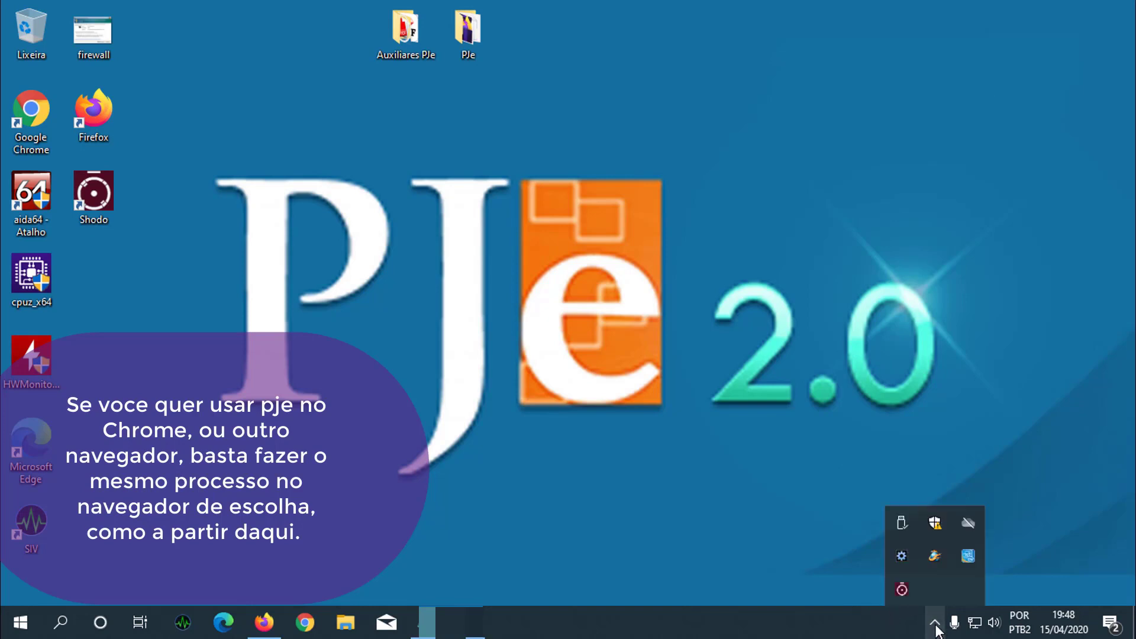
right_click(904, 591)
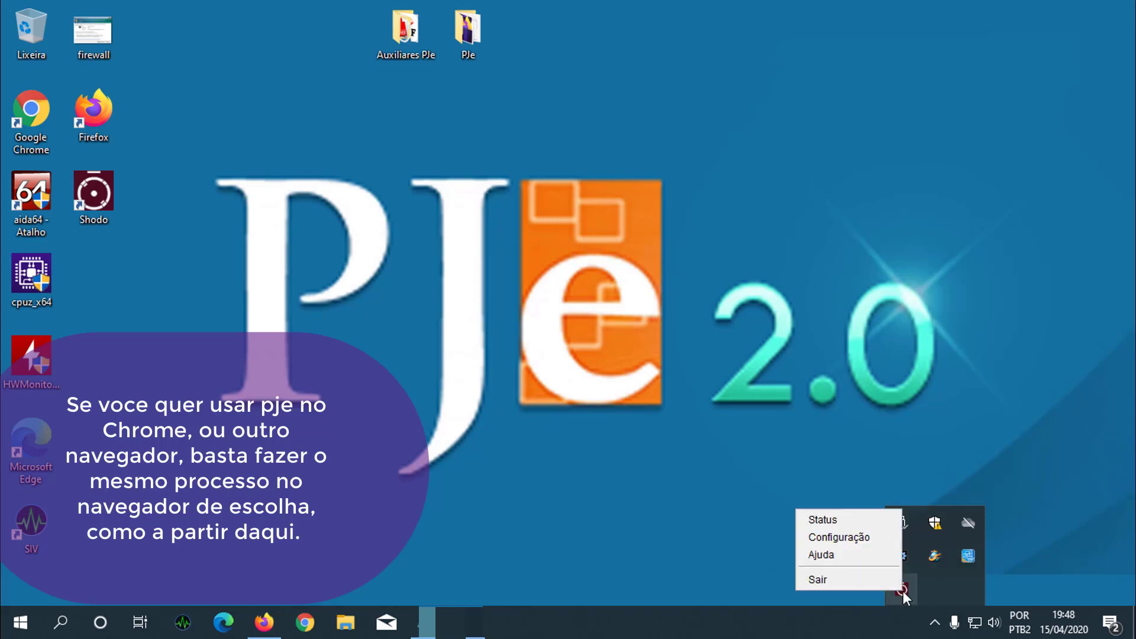
left_click(824, 520)
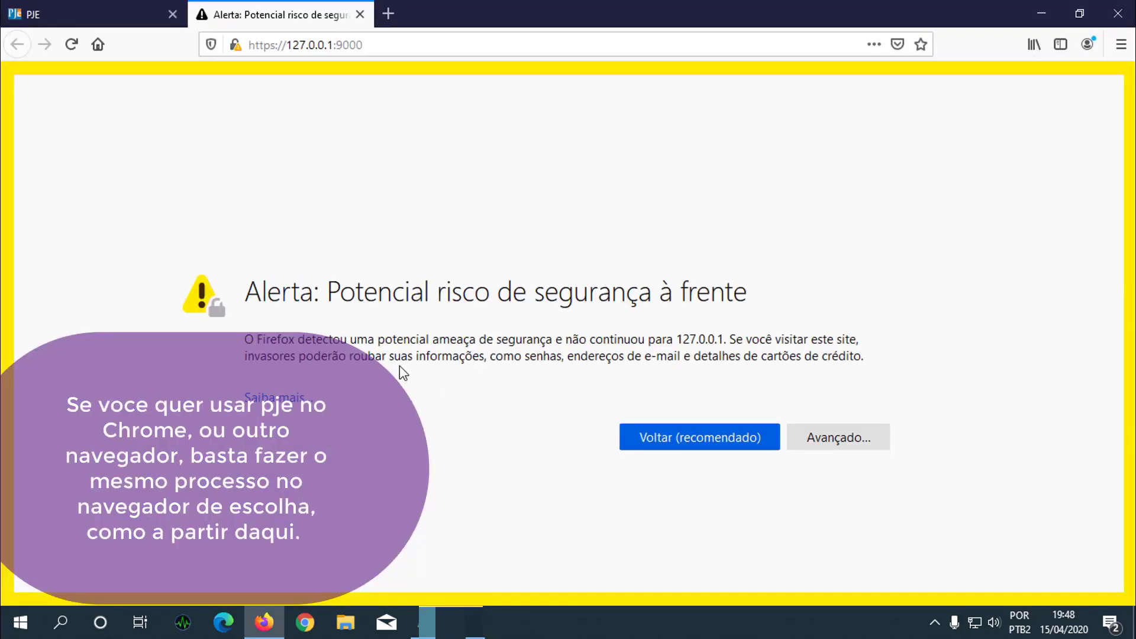
- Accept the security risk for the local Shodō address 127.0.0.1:9000 and continue to its page
left_click_drag(250, 288, 780, 285)
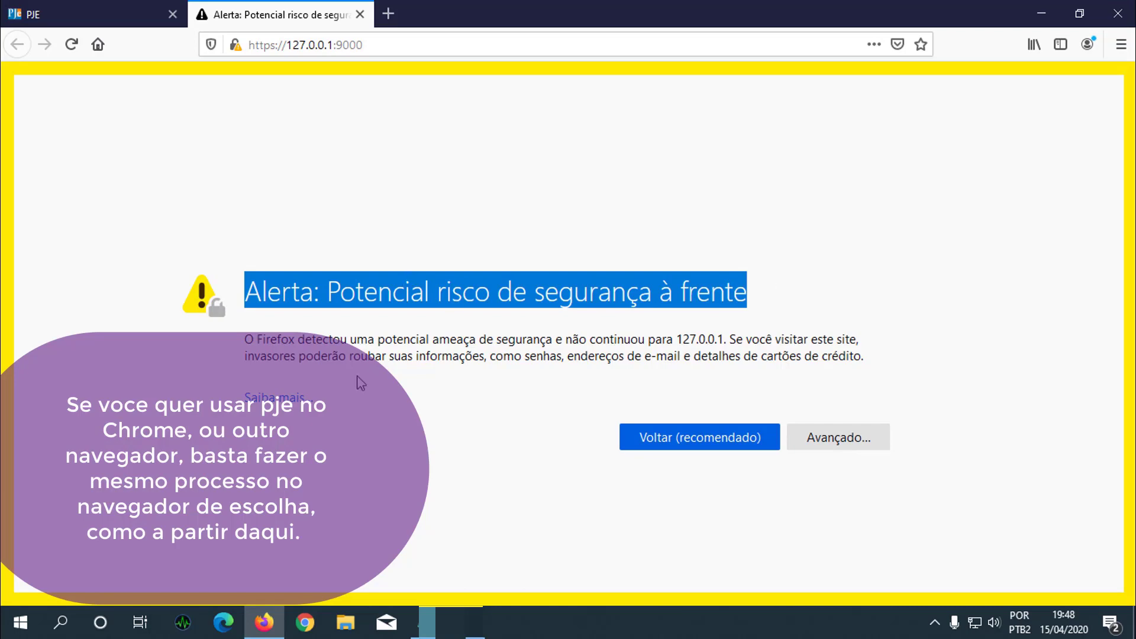
left_click_drag(666, 339, 729, 336)
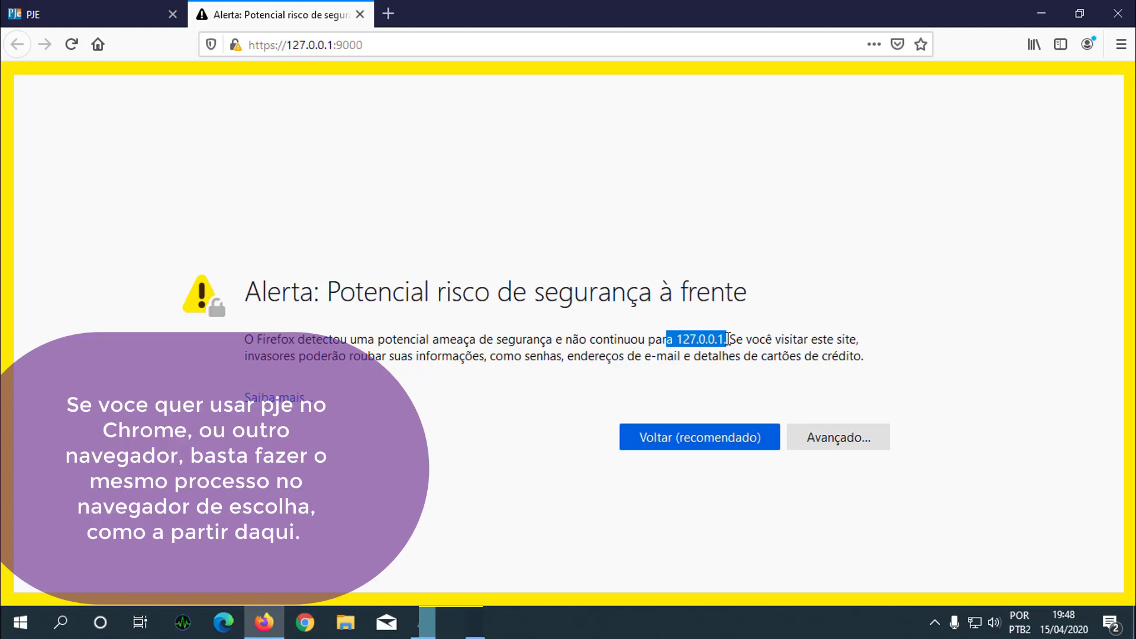
left_click(808, 438)
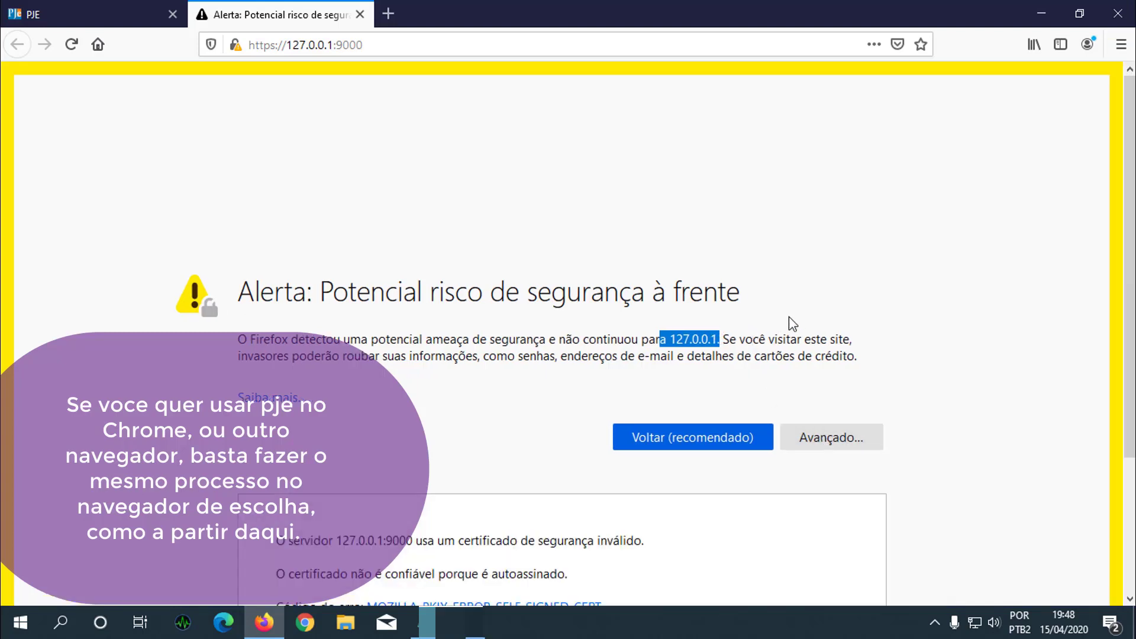
scroll(790, 320, "down", 3)
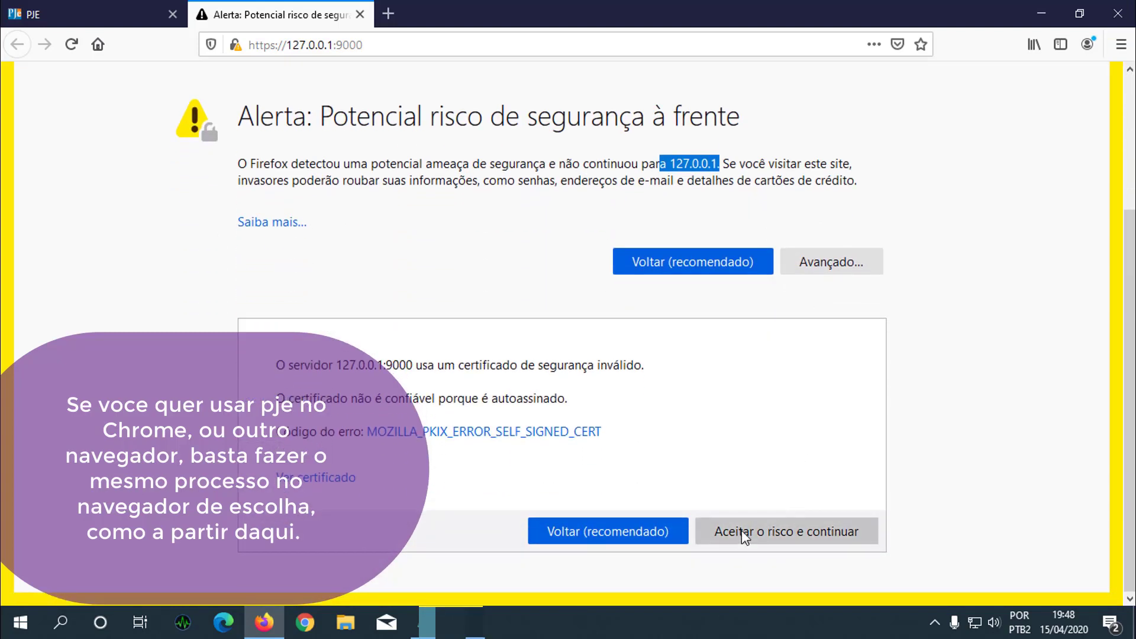
left_click(741, 531)
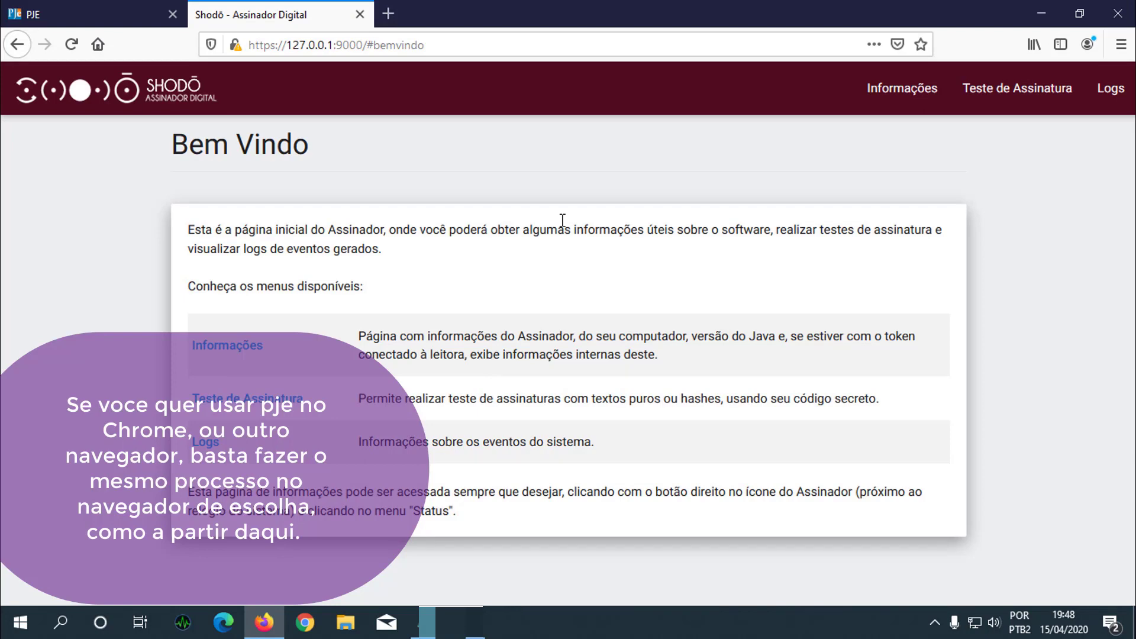
- Open Shodō's Informações page, refresh it with ATUALIZAR, and enter the certificate PIN
left_click(888, 92)
left_click(844, 214)
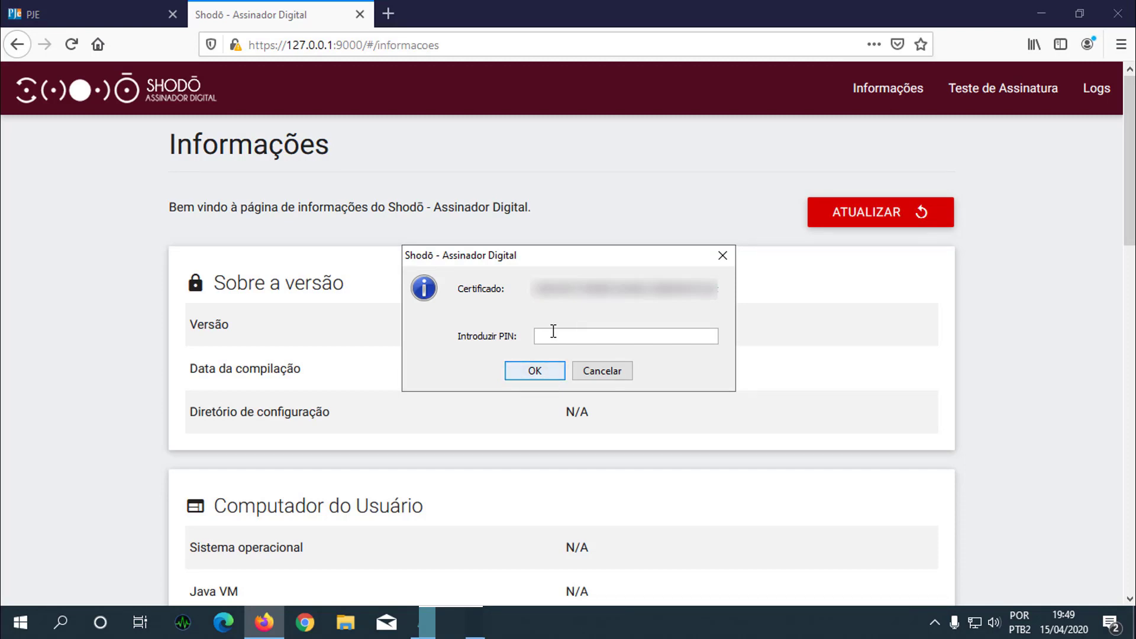
type("••••")
key("Return")
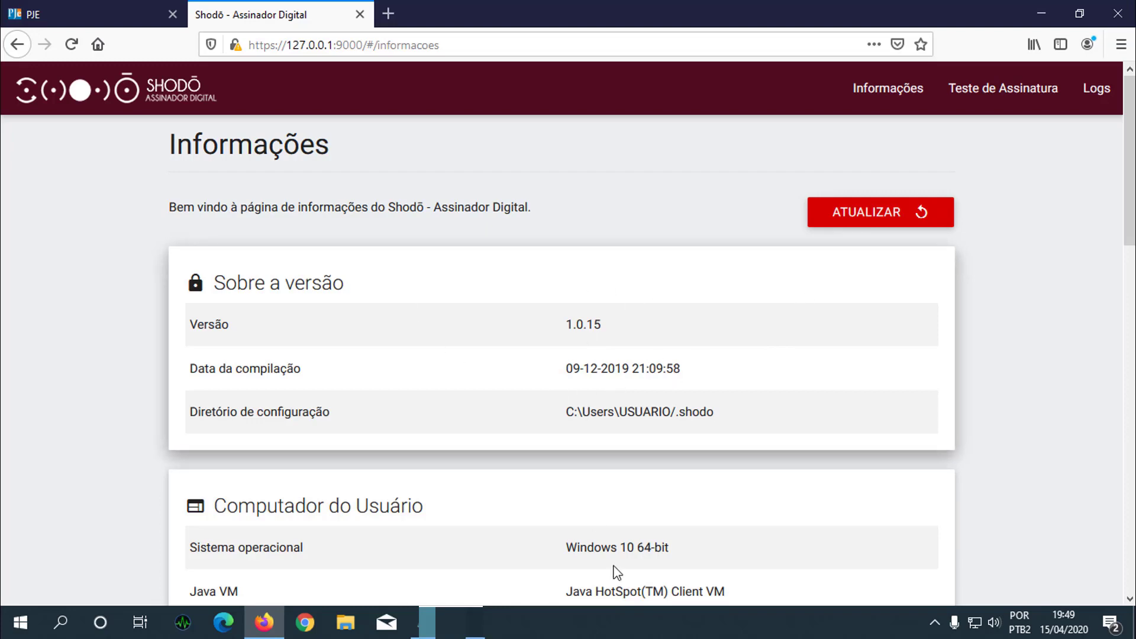
- Close the Shodō tab, reopen TRT 13 - 1º grau from recent accesses, and log in with the digital certificate PIN
left_click(359, 14)
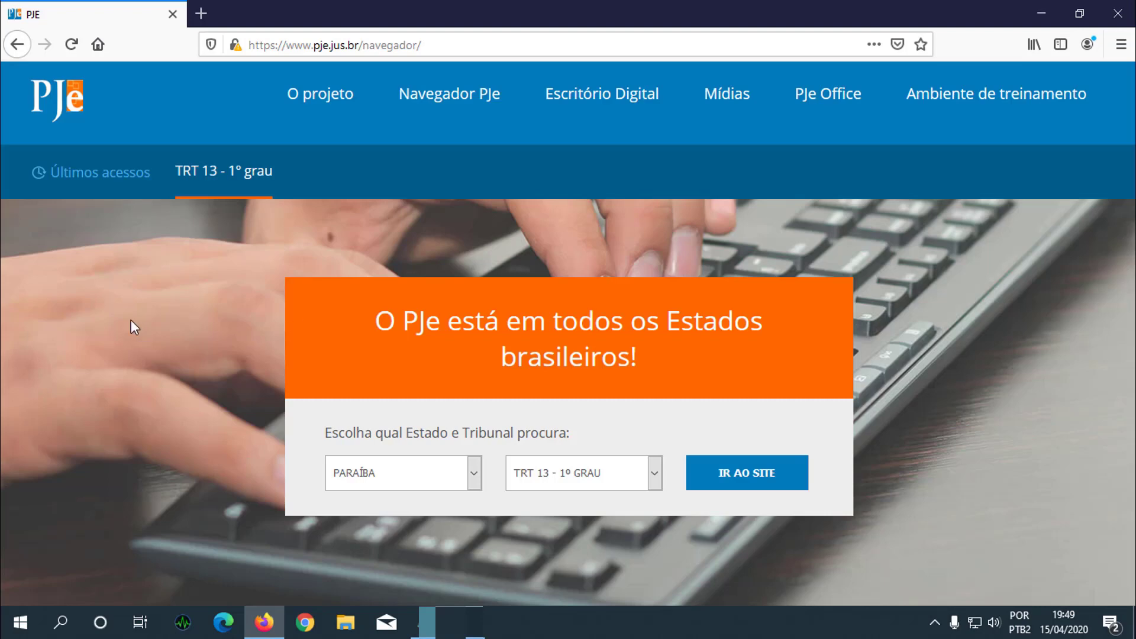
left_click(208, 176)
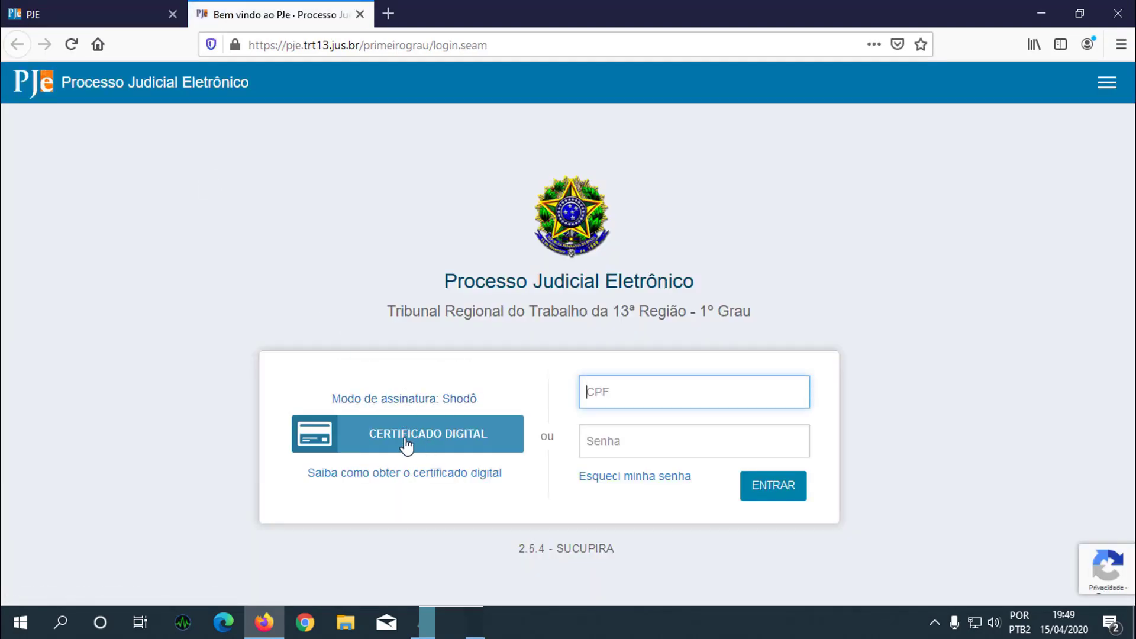
left_click(406, 445)
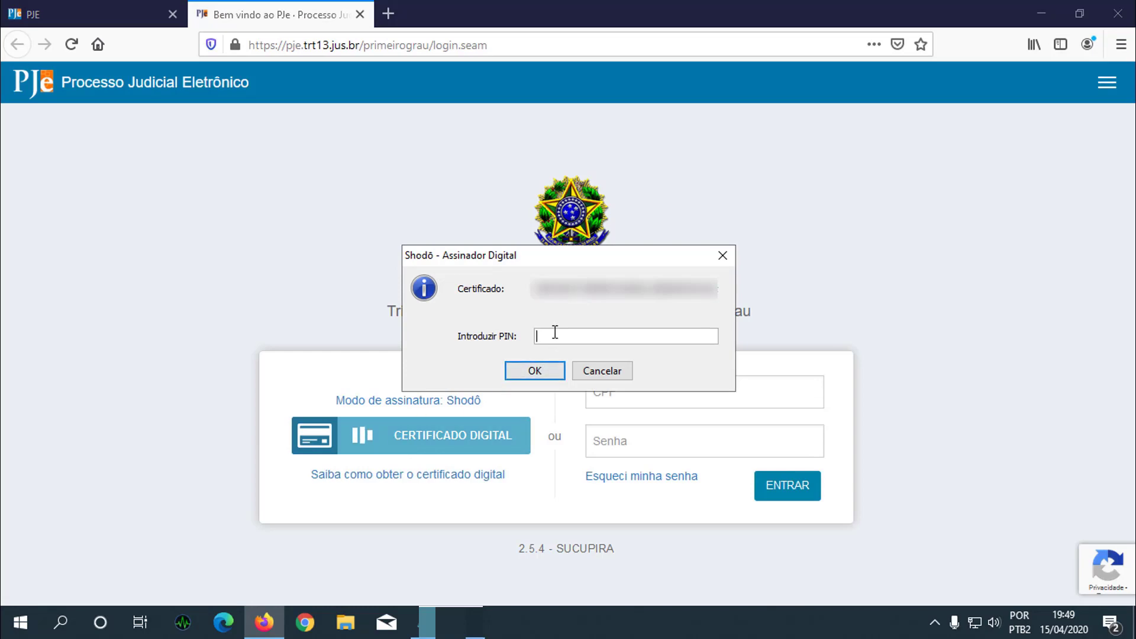
type("******")
key("Return")
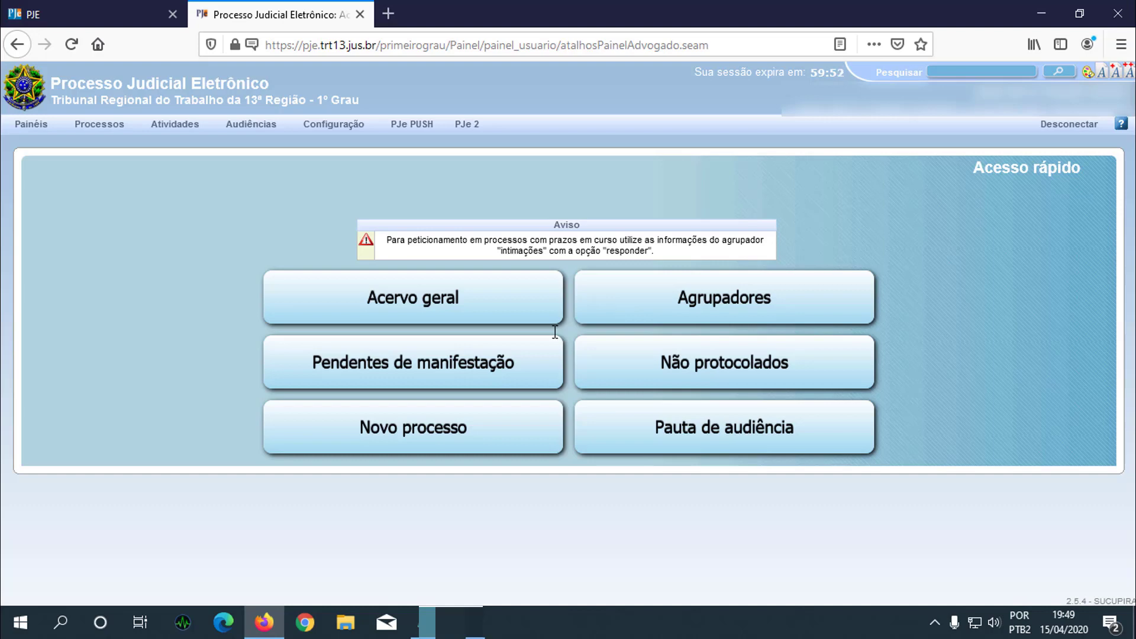
- Close the PJe panel tab and exit Firefox
left_click(358, 125)
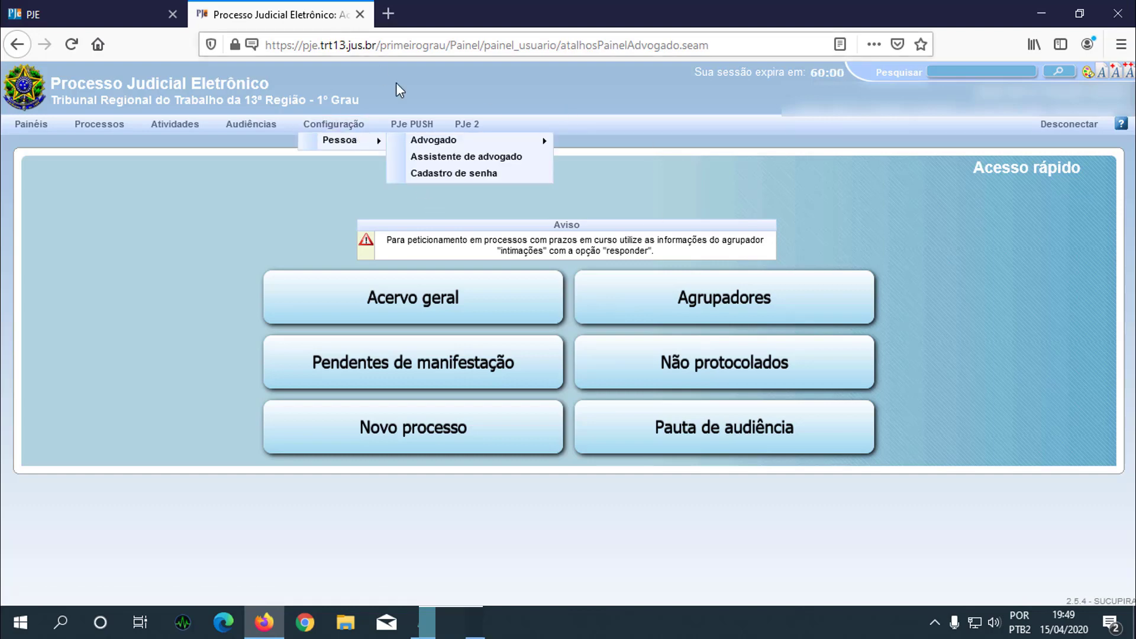
left_click(359, 14)
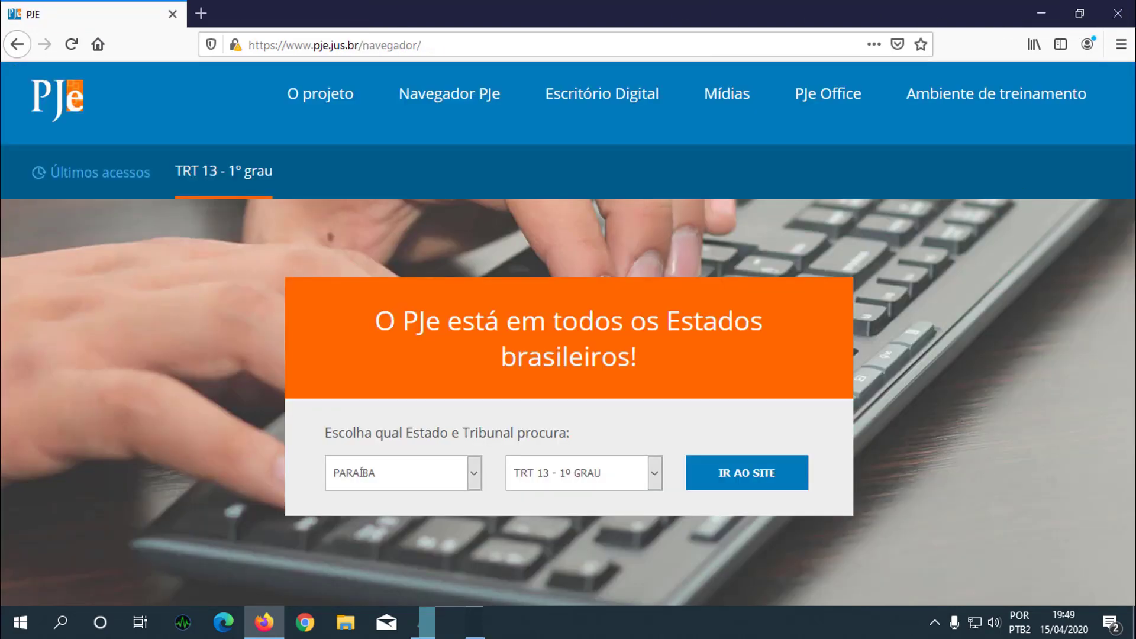
left_click(1114, 14)
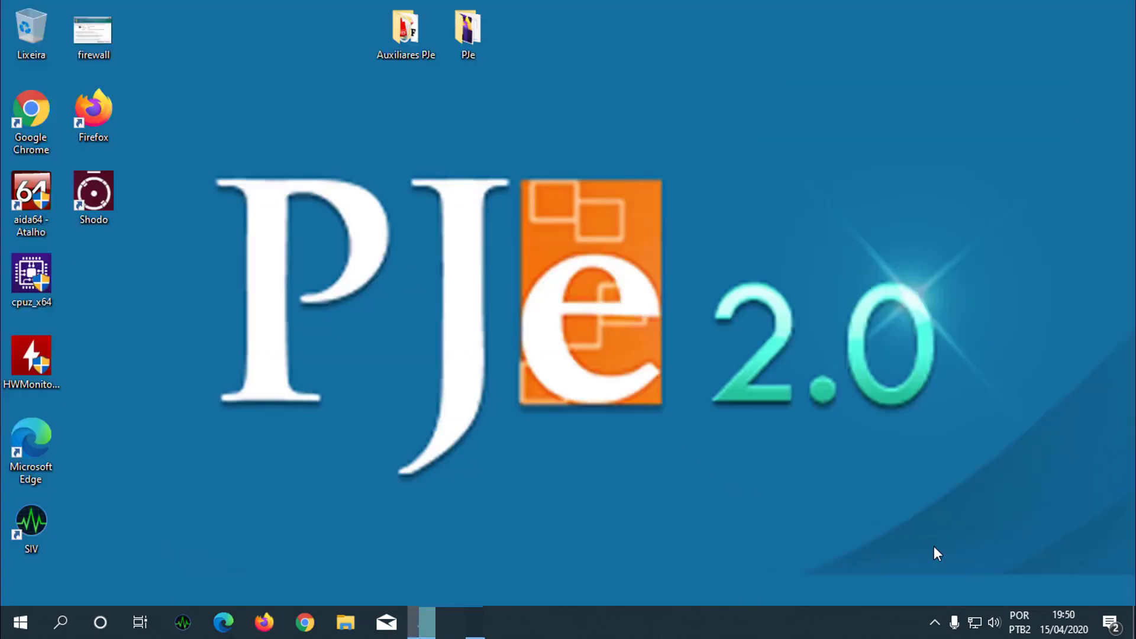
- Open Shodō's Configuração dialog from its notification-area icon and view the Certificado A1 settings
left_click(936, 623)
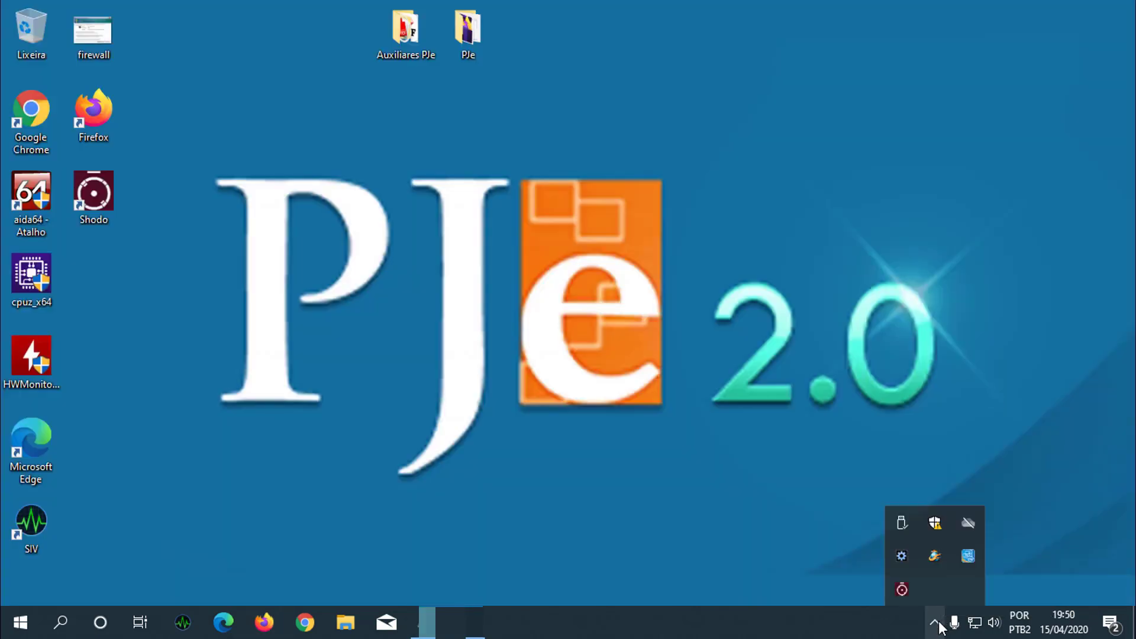
right_click(904, 586)
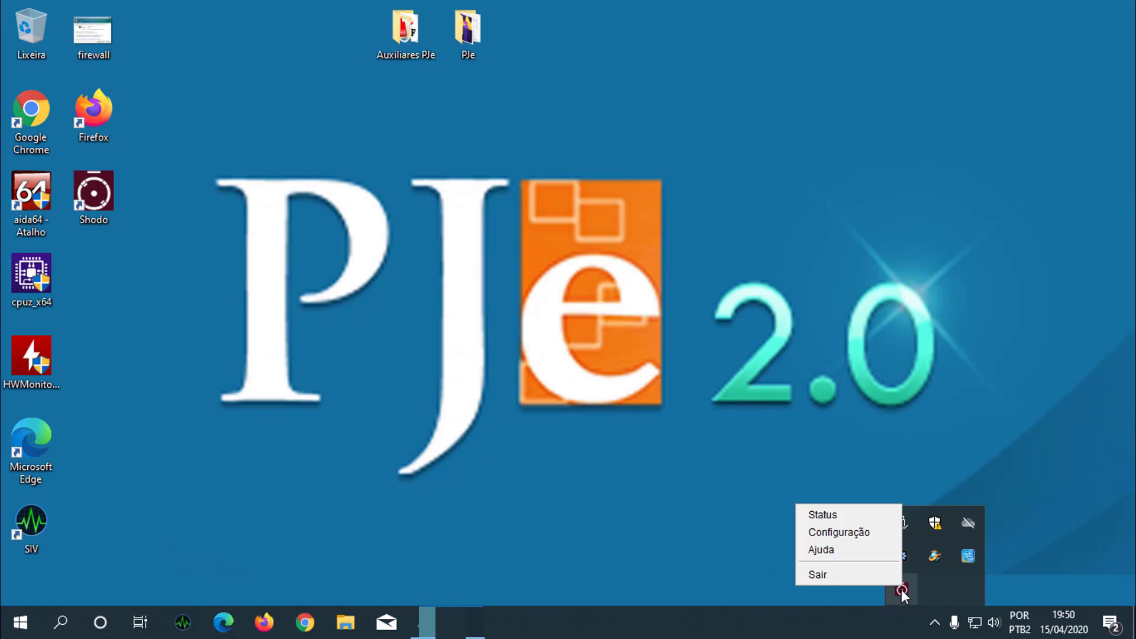
left_click(853, 535)
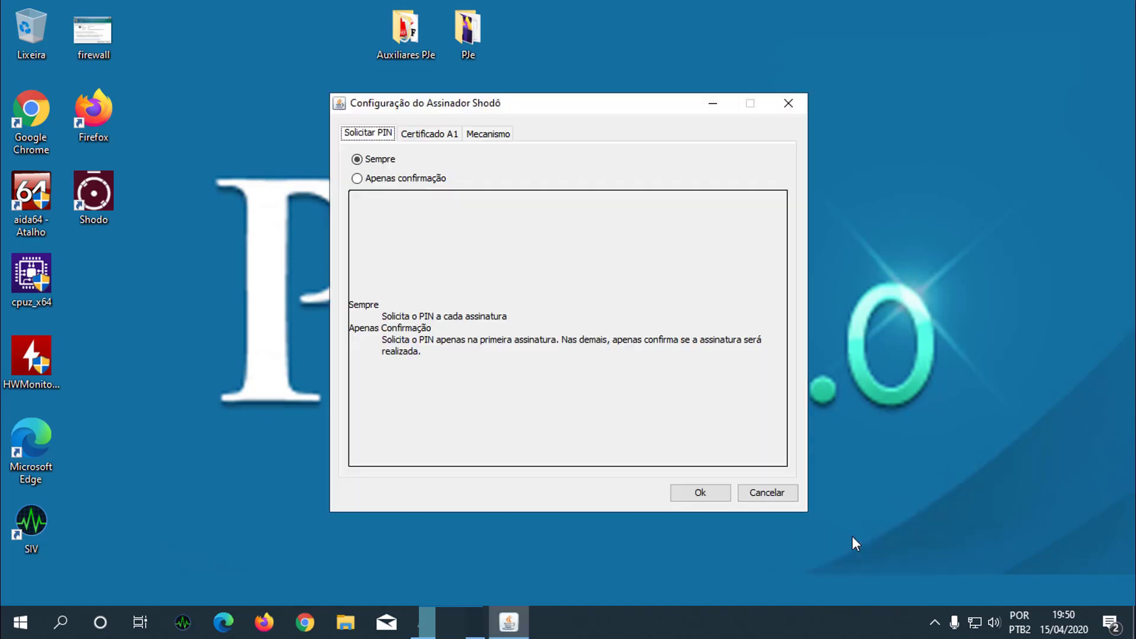
left_click(434, 135)
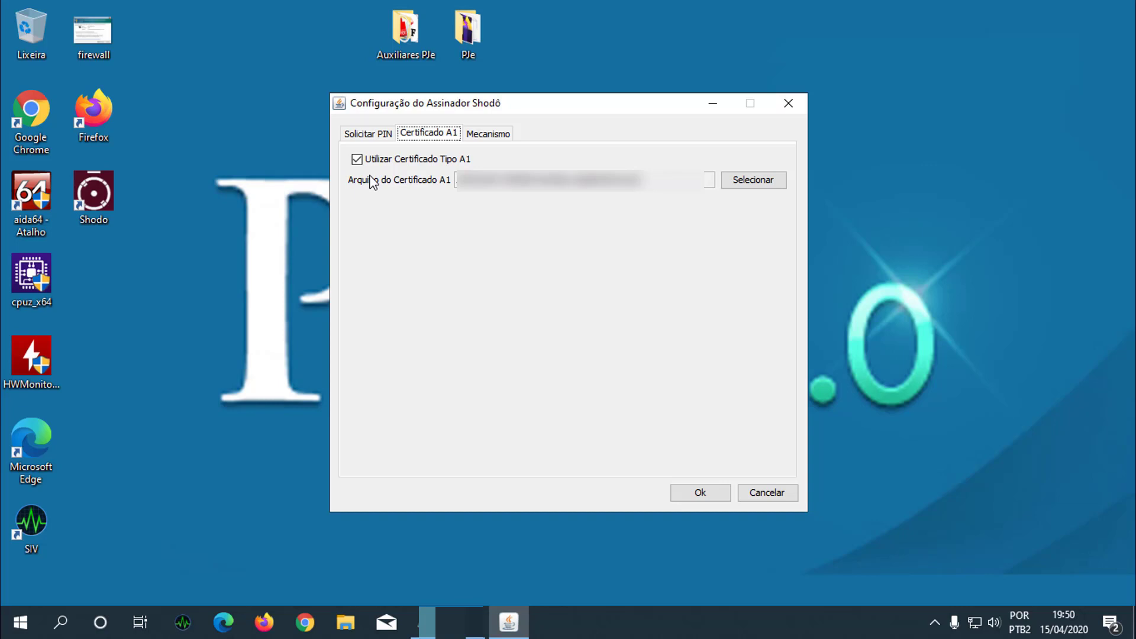
- Toggle the Utilizar Certificado Tipo A1 option off and back on
left_click(356, 160)
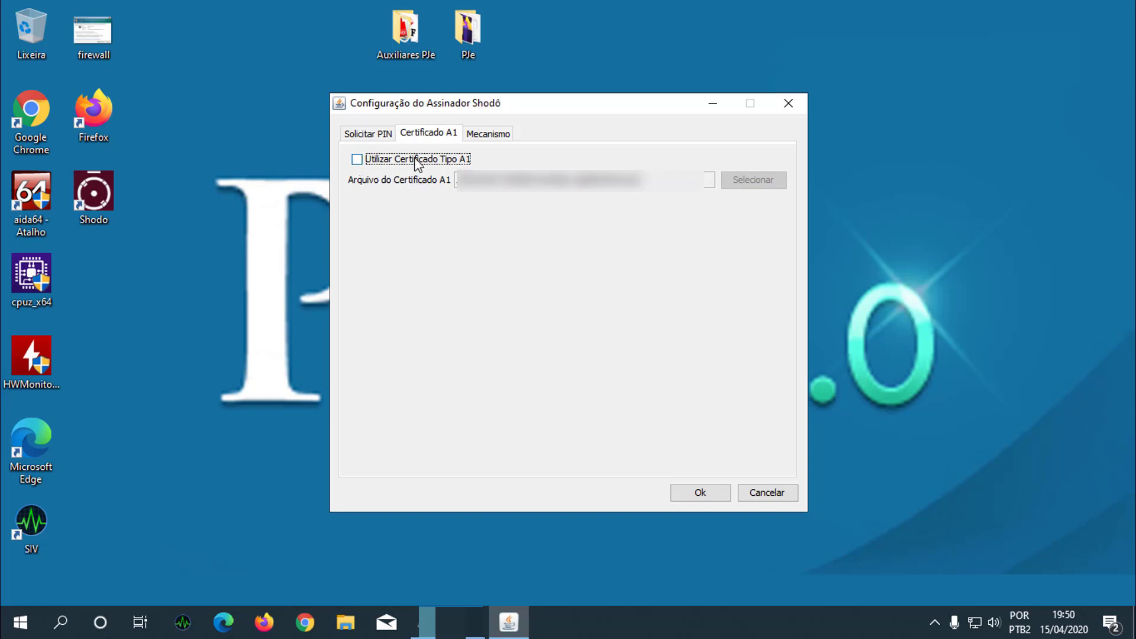
left_click(366, 163)
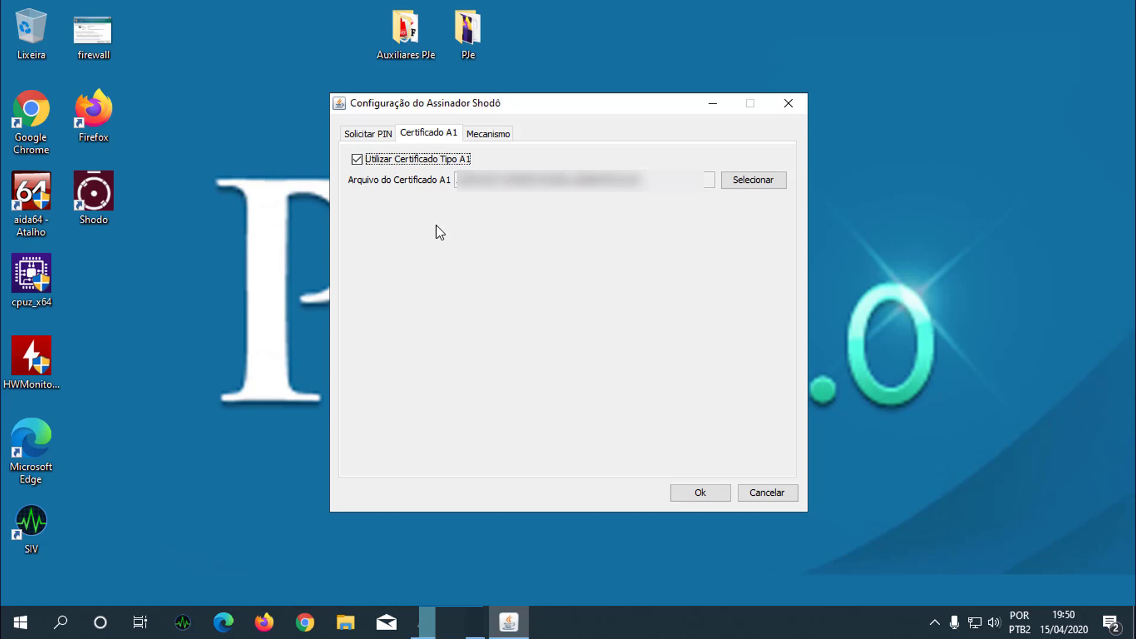
left_click(358, 159)
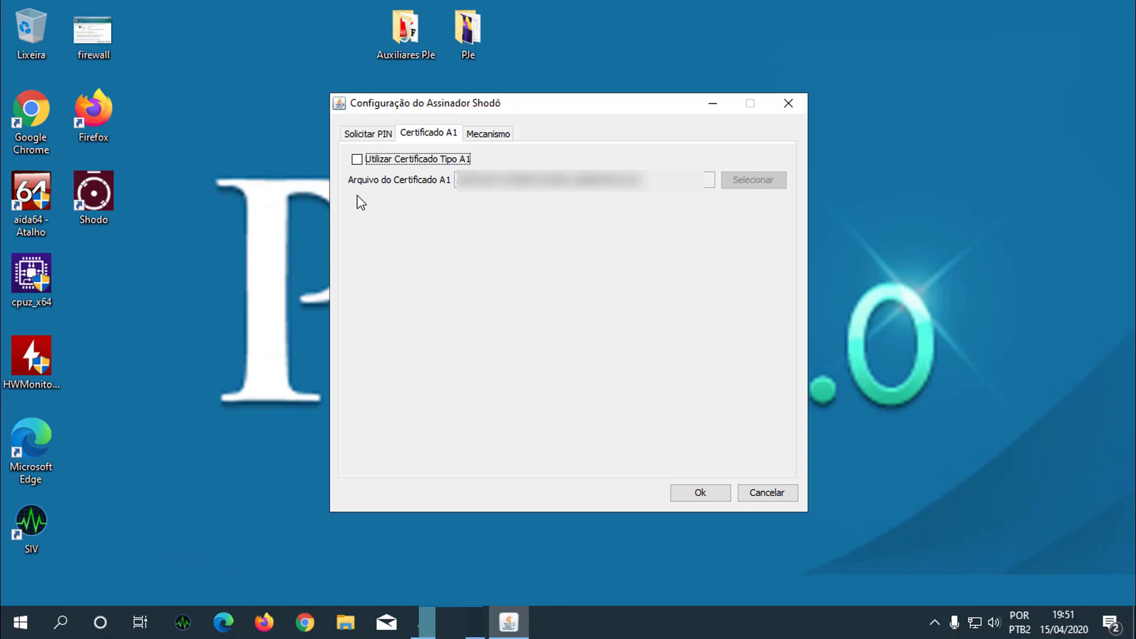
left_click(357, 158)
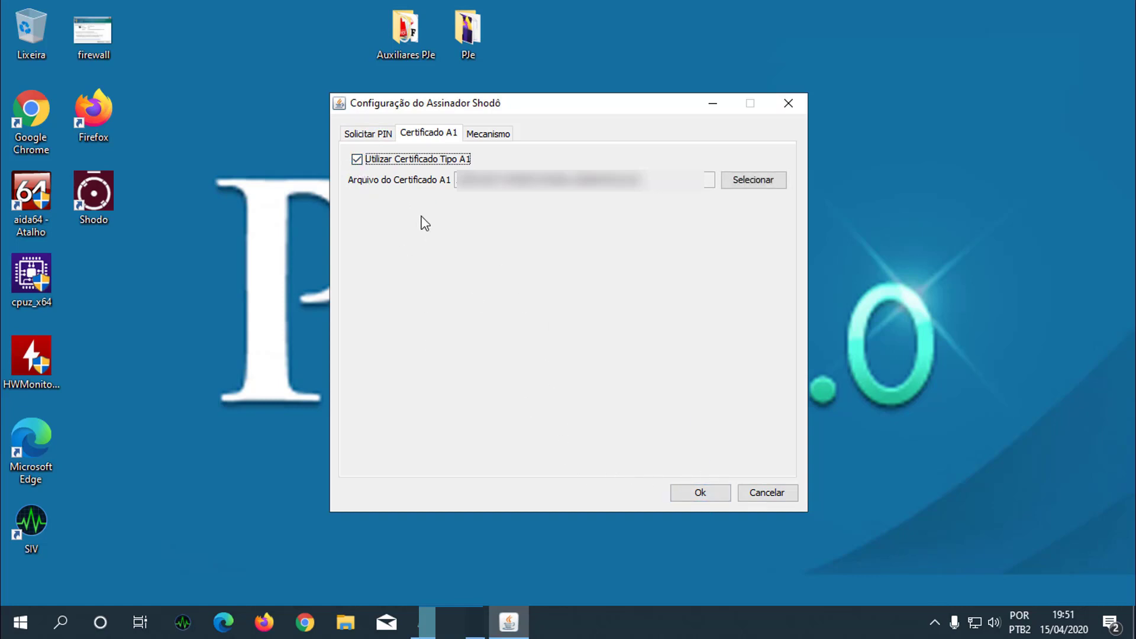
- Switch the PIN request option to Apenas confirmação and back to Sempre
left_click(376, 135)
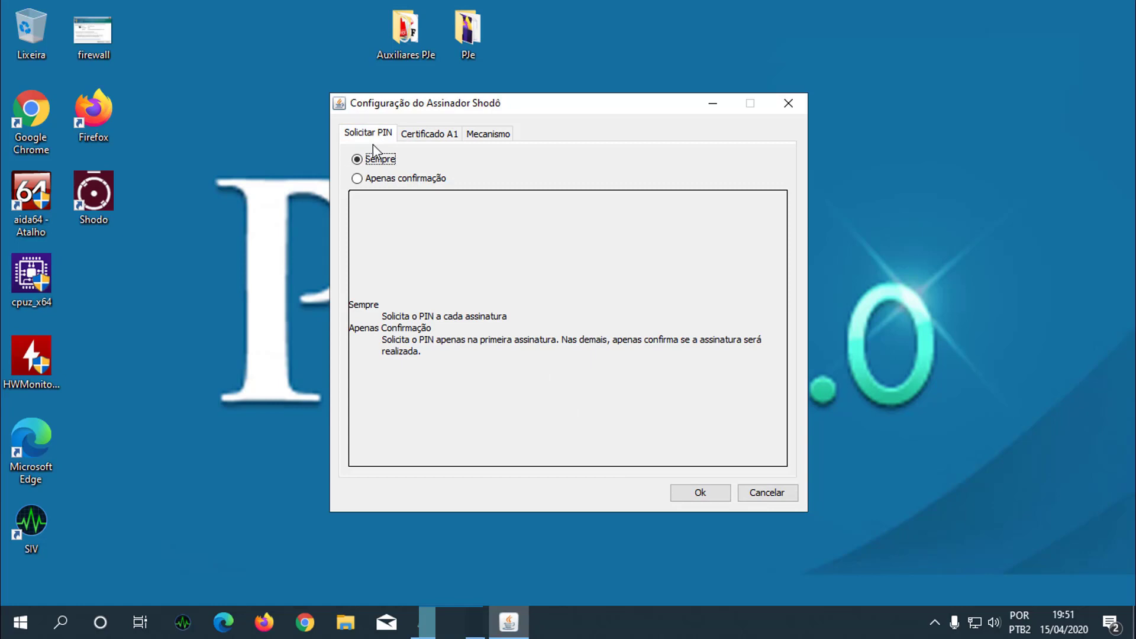
left_click(357, 179)
left_click(357, 160)
left_click(357, 160)
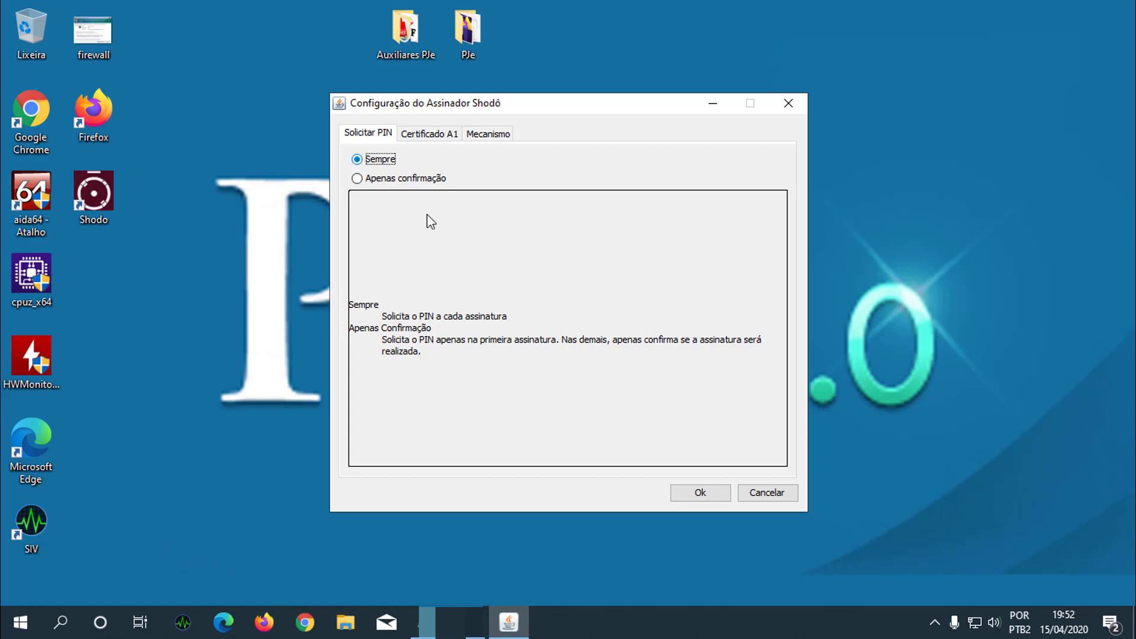